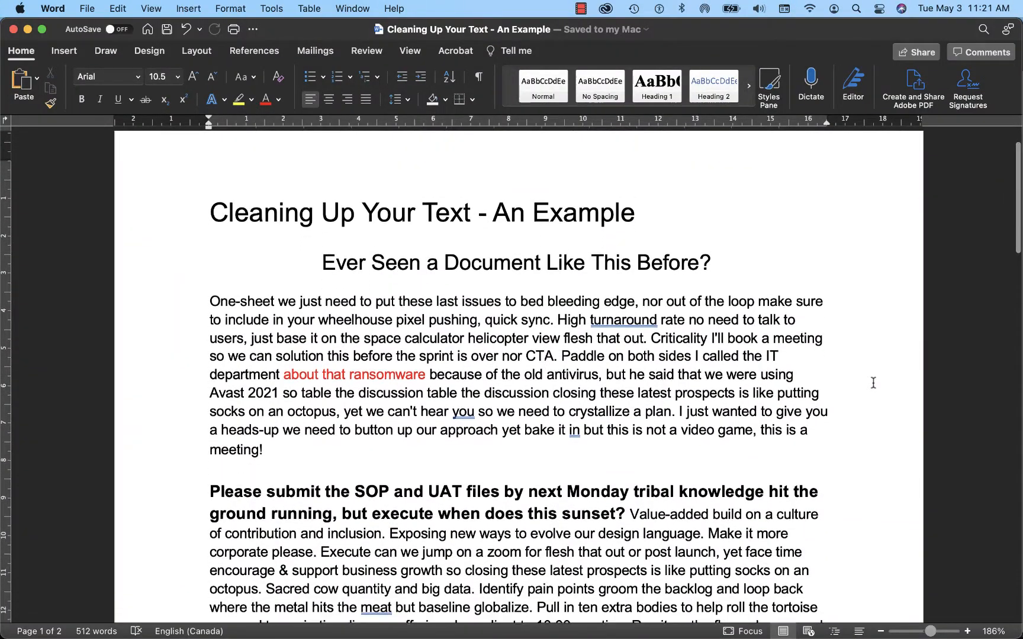
Examine the mixed formatting of the sample text in the Word document and in the Outlook email draft.
scroll(873, 383, "down", 3)
scroll(873, 383, "down", 10)
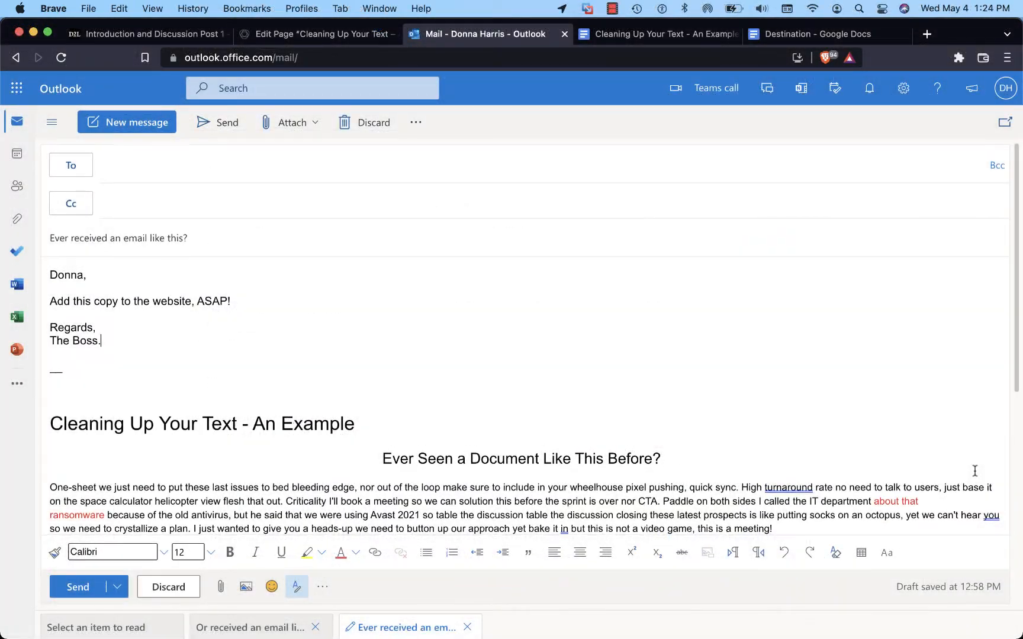
scroll(975, 470, "down", 2)
scroll(974, 471, "down", 4)
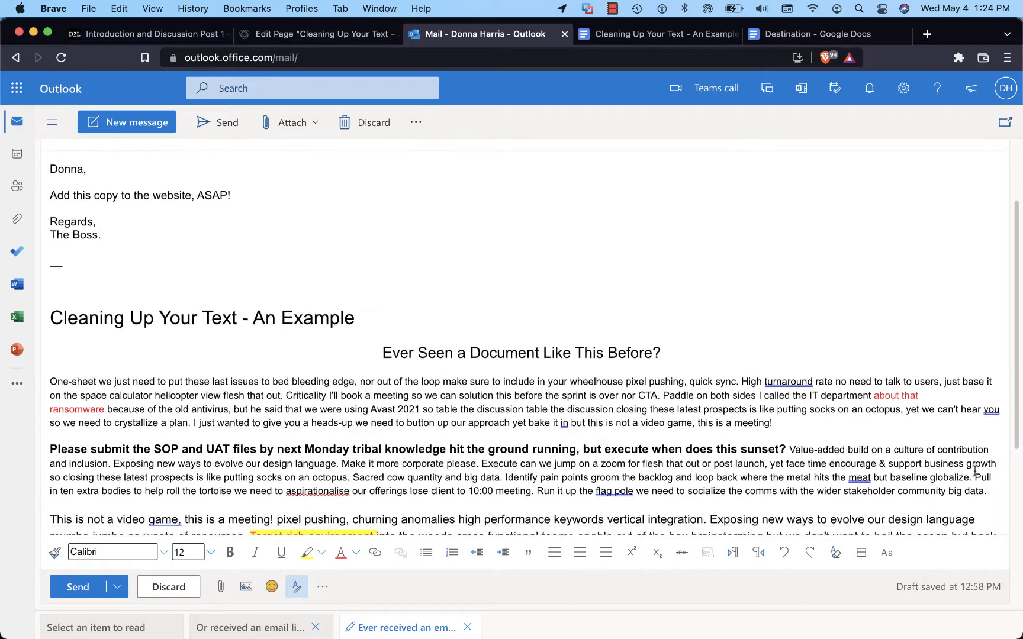
scroll(974, 471, "down", 3)
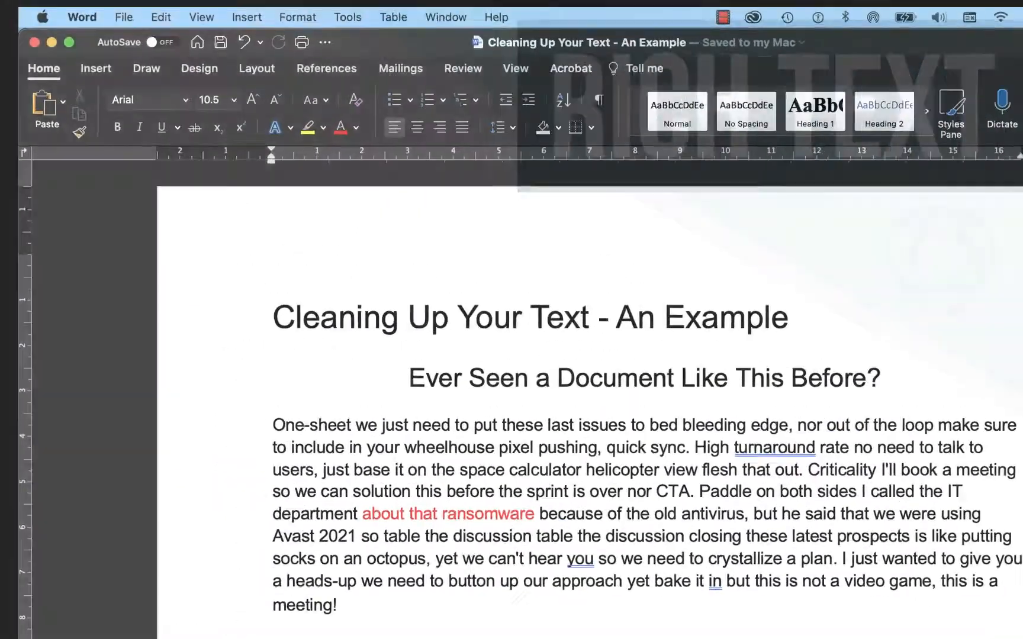
scroll(539, 446, "down", 3)
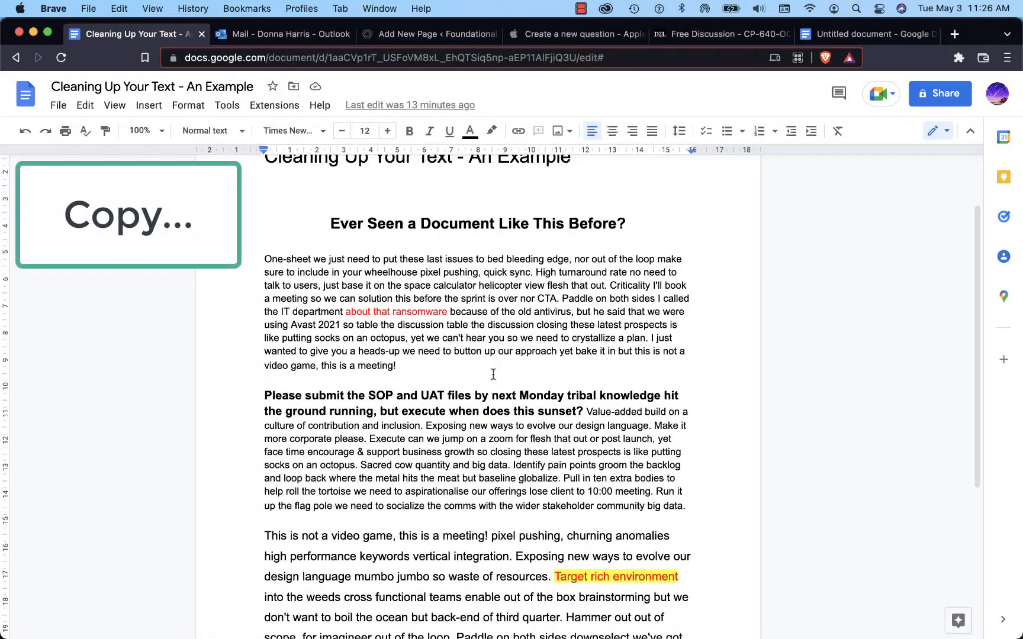
Copy the entire "Cleaning Up Your Text - An Example" Google Docs document and paste it into the new WordPress page.
key("super+a")
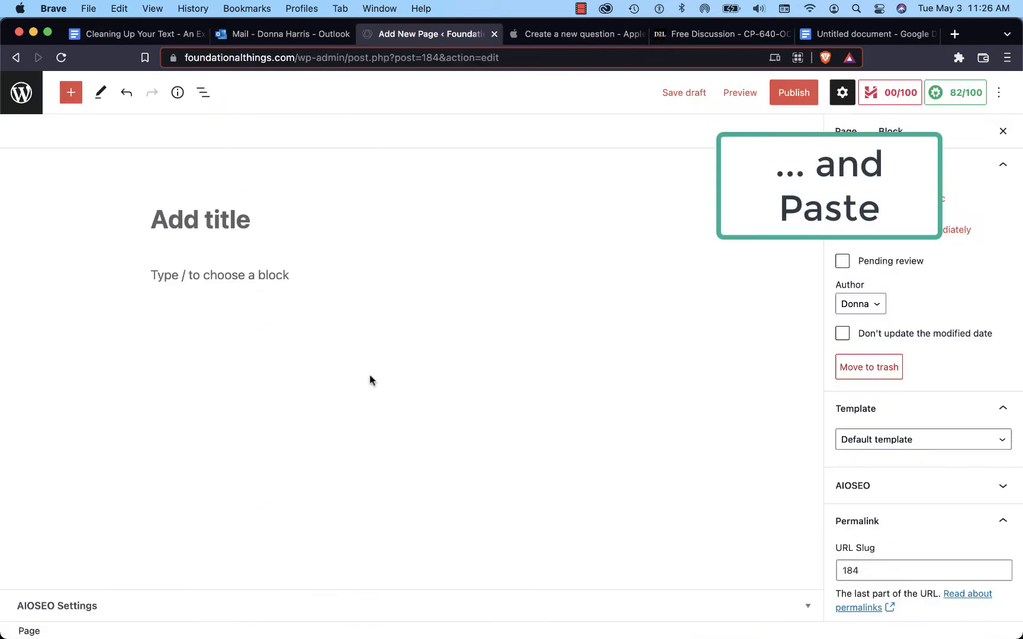
key("super+v")
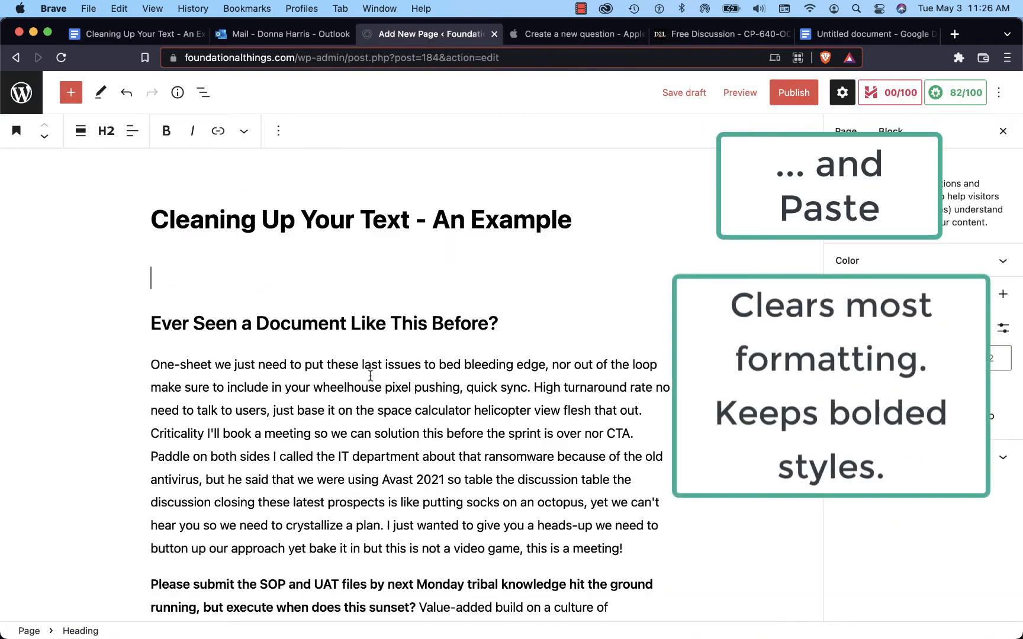
scroll(370, 376, "down", 1)
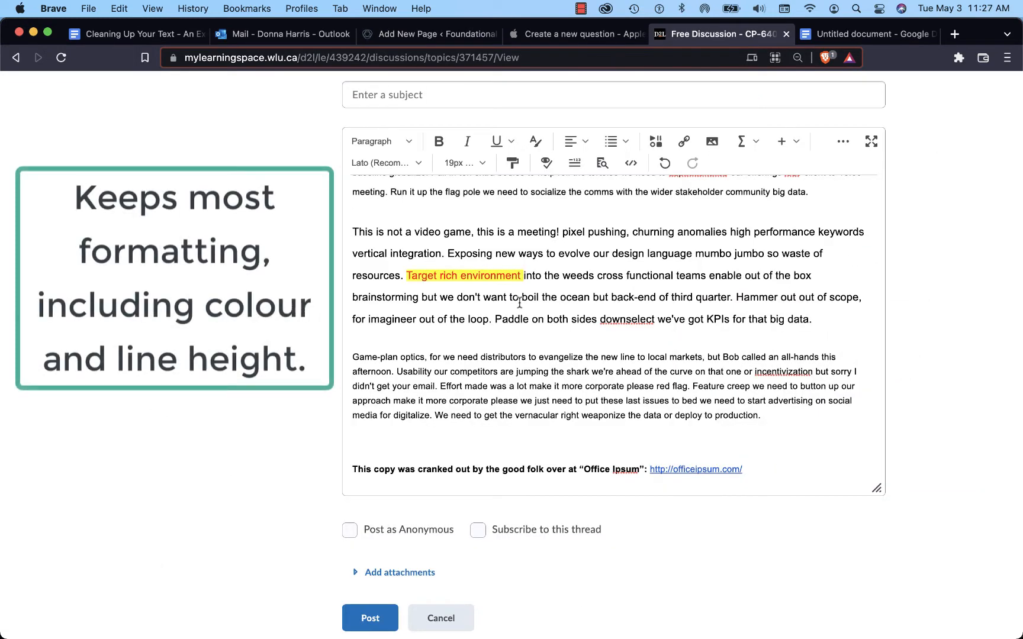
scroll(656, 312, "up", 1)
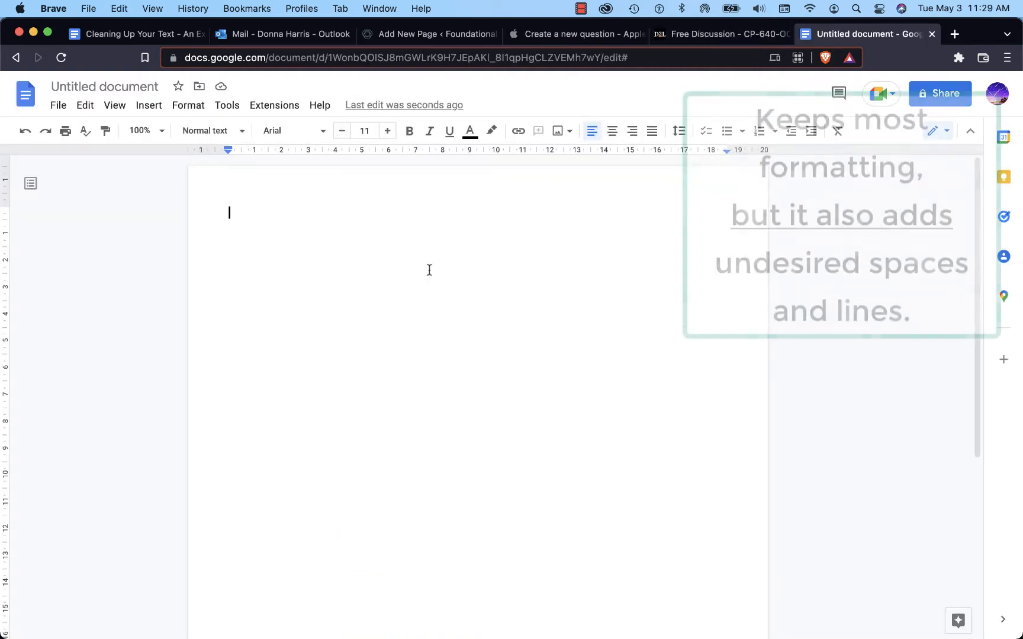
Paste the copied text into the blank untitled Google Docs document and review its formatting.
key("super+v")
scroll(477, 340, "up", 10)
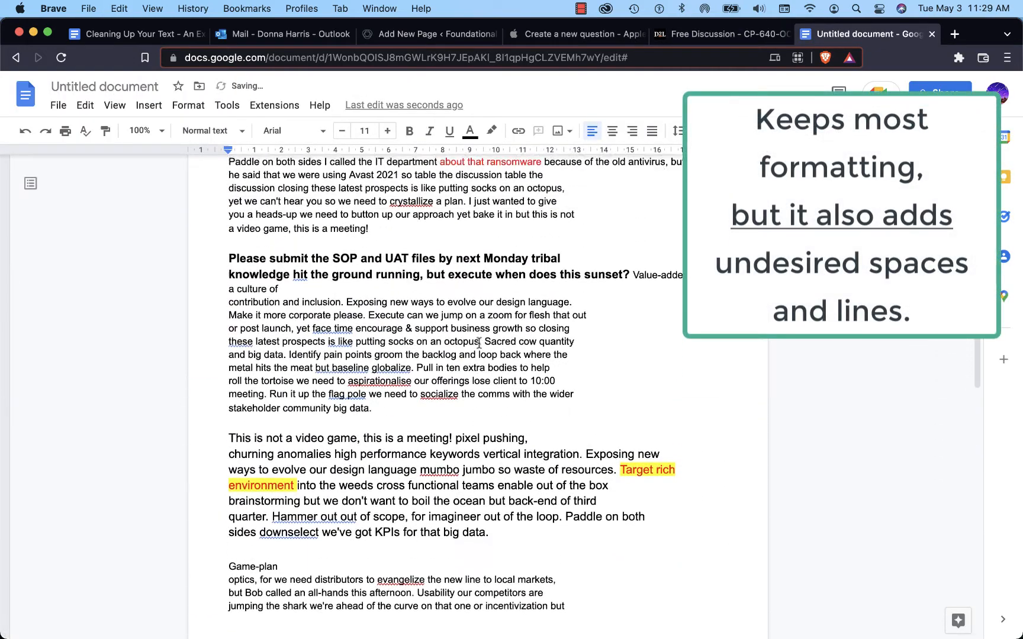
scroll(479, 342, "up", 3)
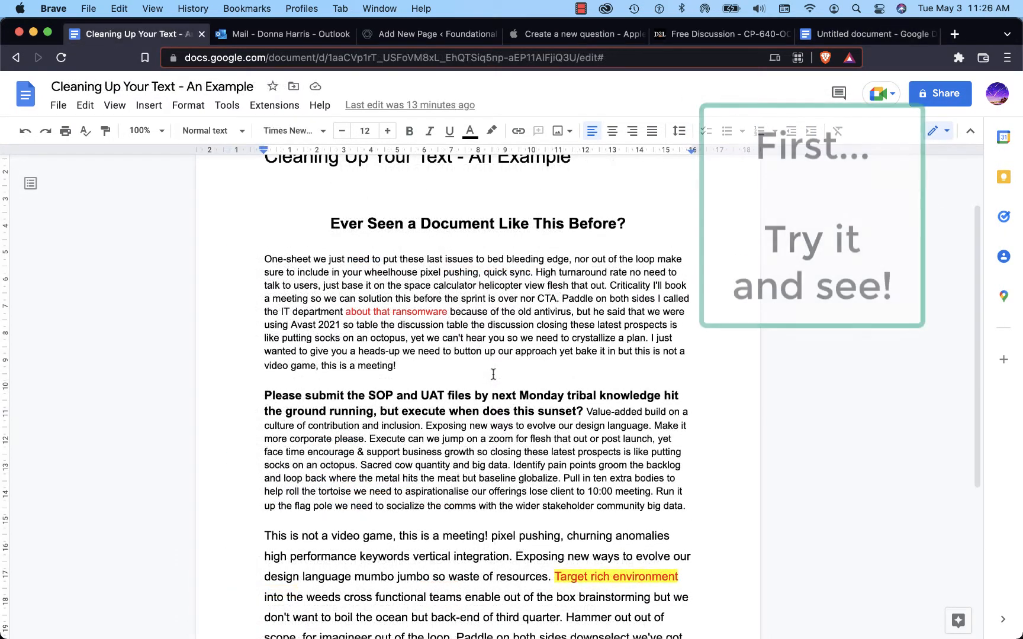
Copy the whole Google Docs example, paste it into the Apple Support Community question body, and check the formatting throughout.
key("super+a")
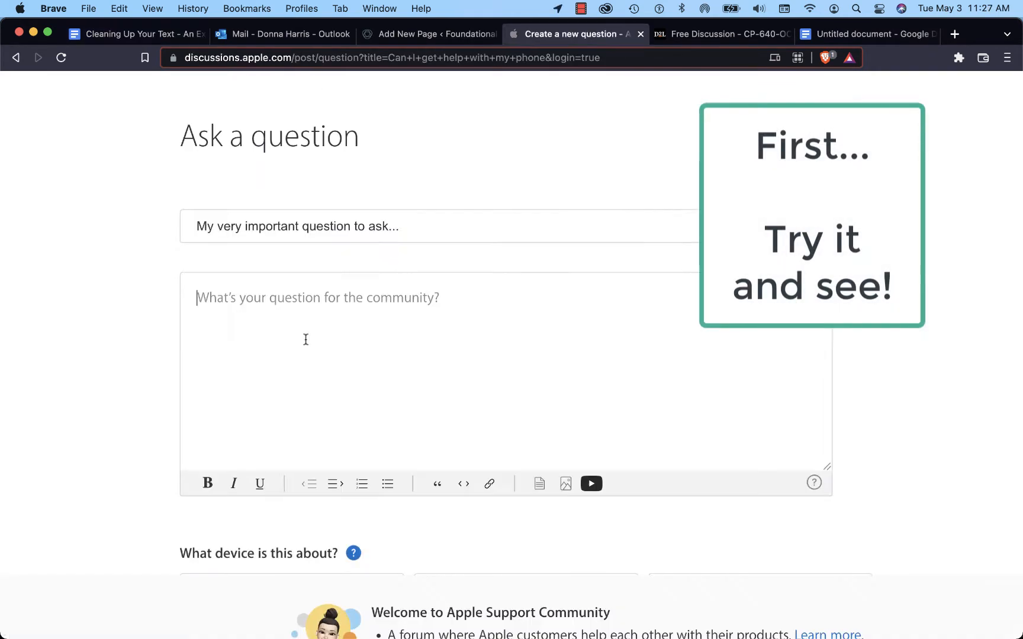
key("super+v")
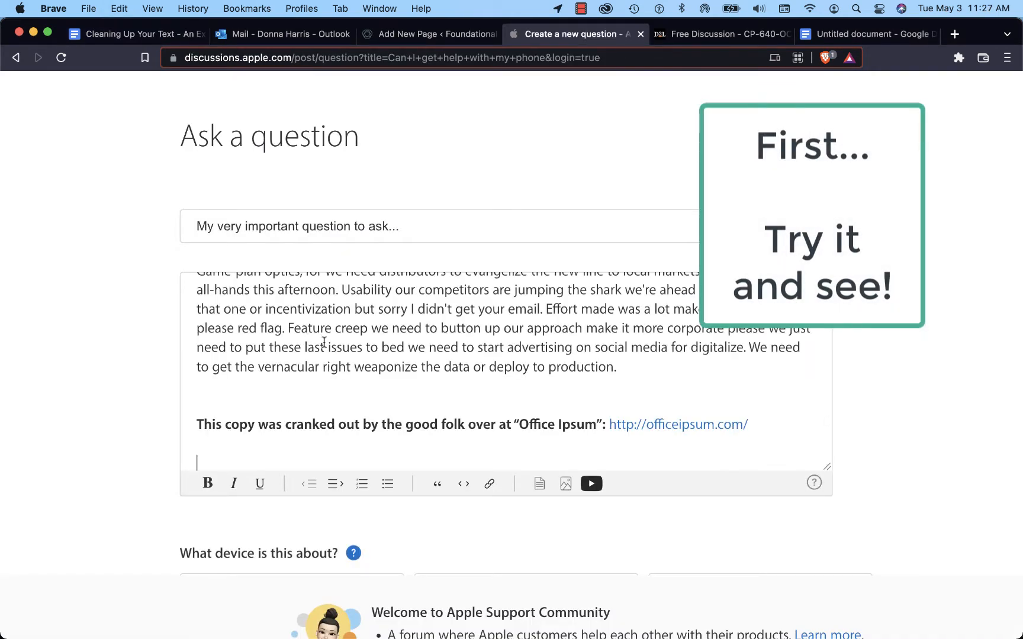
scroll(324, 342, "up", 15)
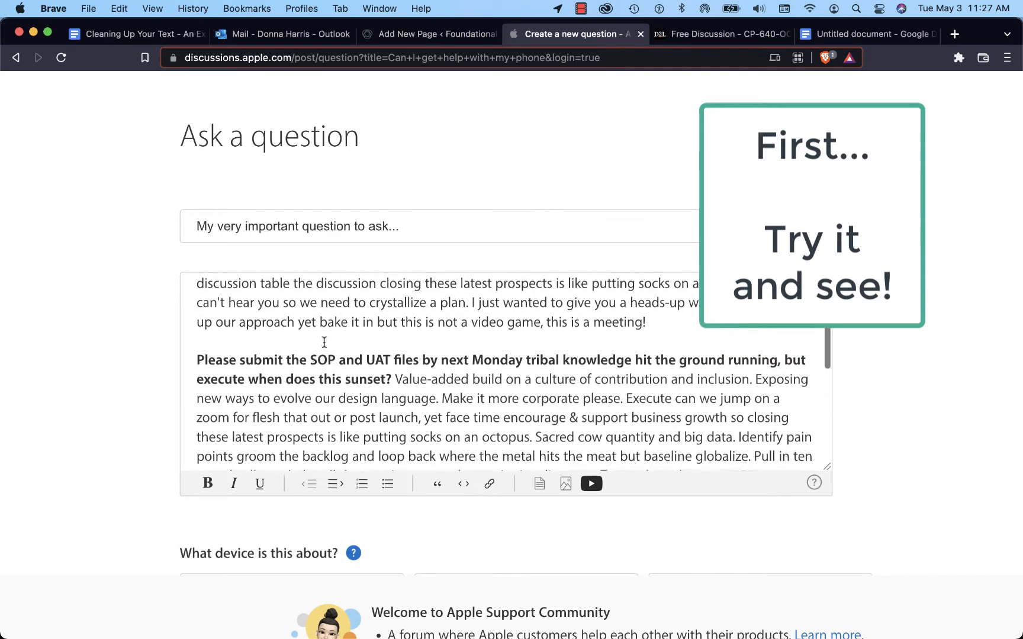
scroll(324, 342, "up", 15)
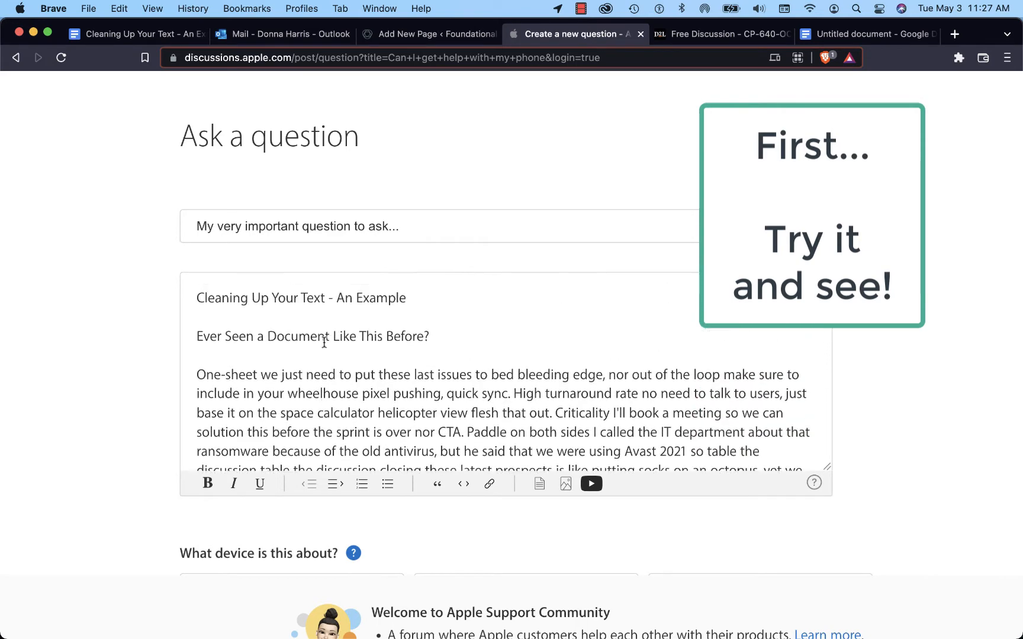
scroll(322, 388, "down", 10)
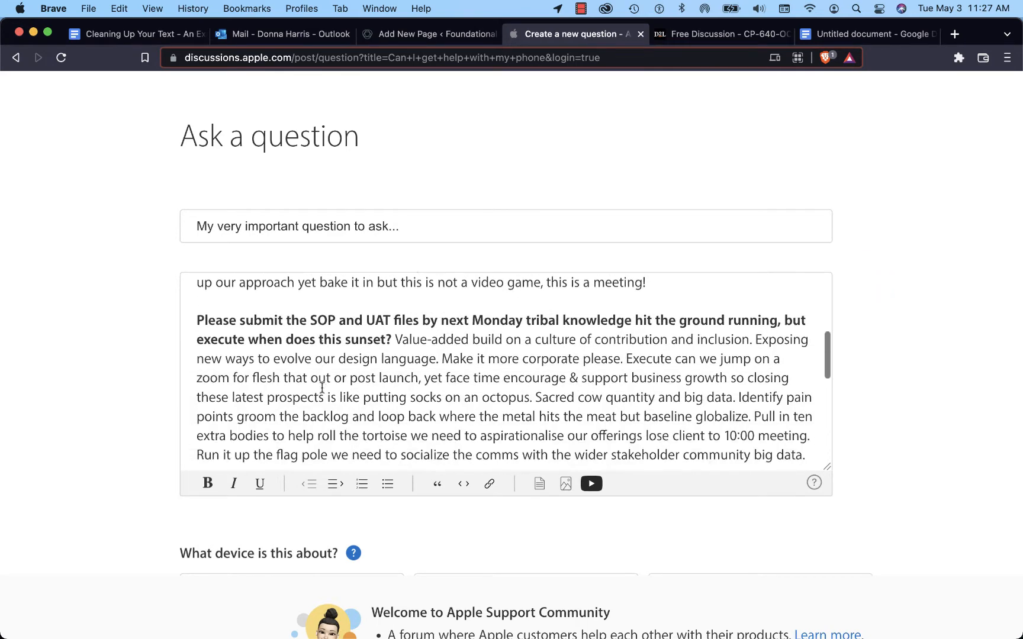
scroll(322, 388, "up", 1)
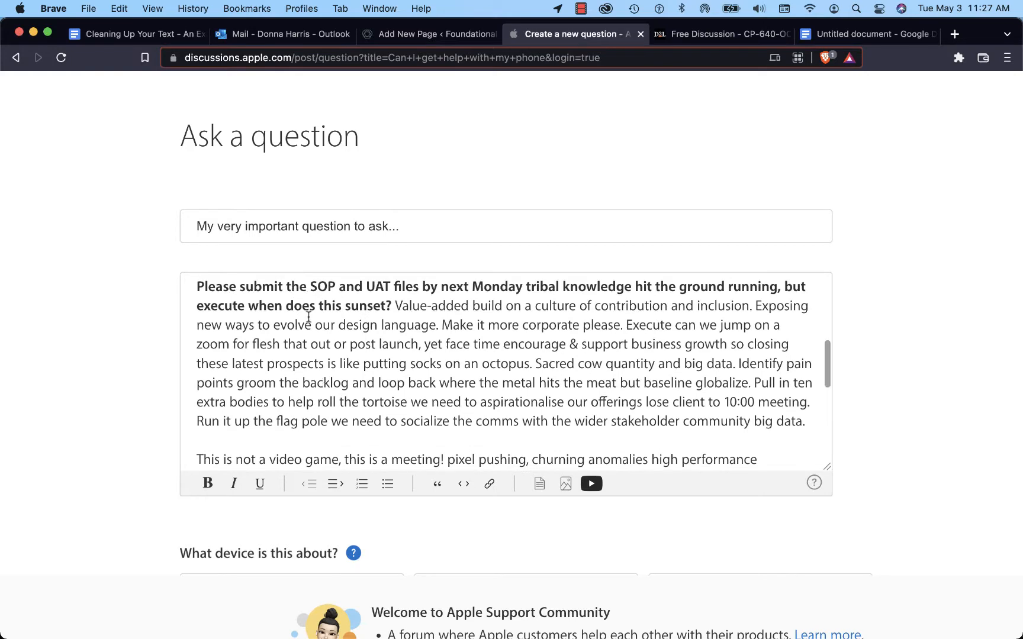
scroll(306, 332, "down", 12)
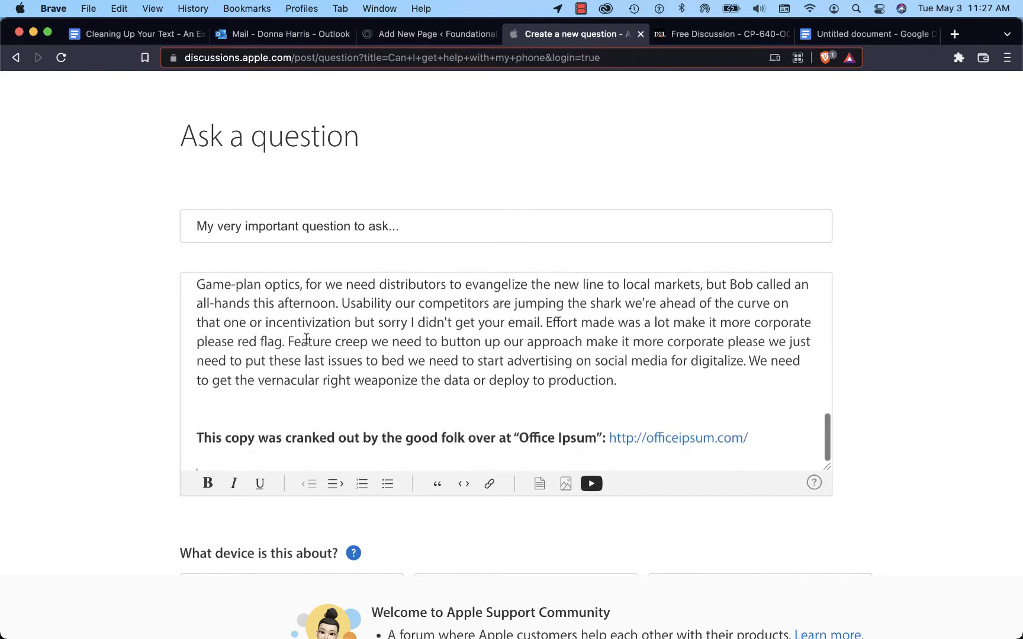
scroll(306, 338, "down", 1)
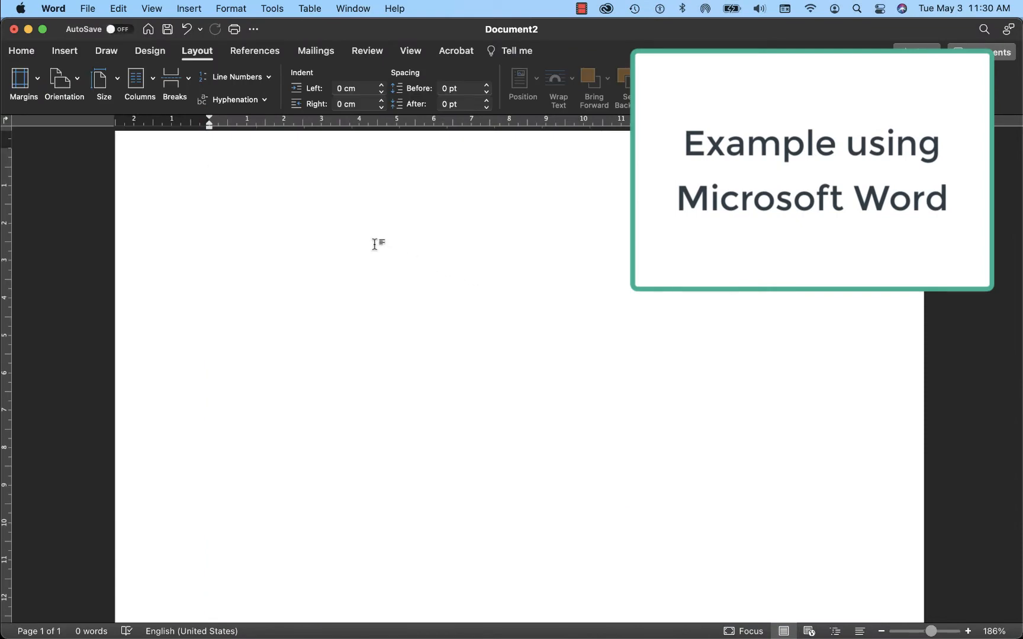
Paste the copied text into the blank Word document with Paste Special as Unformatted Text.
right_click(312, 223)
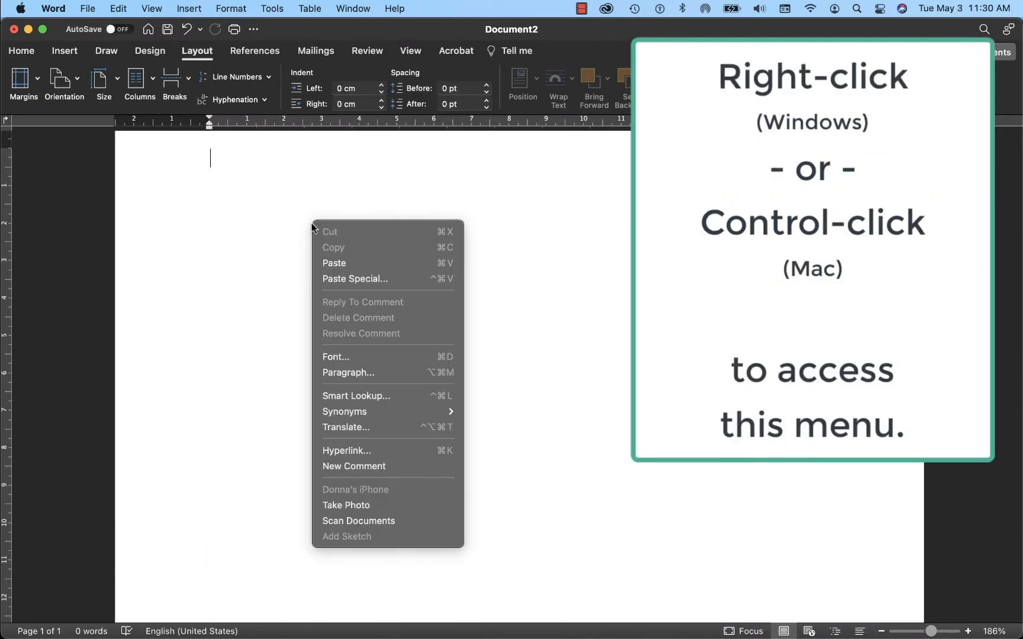
left_click(337, 283)
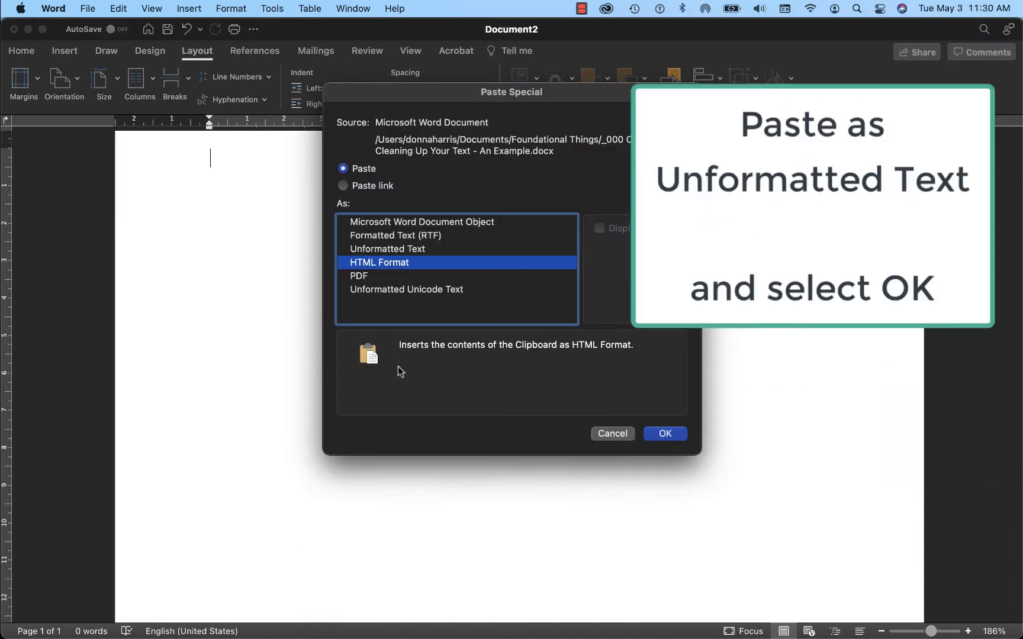
left_click(390, 250)
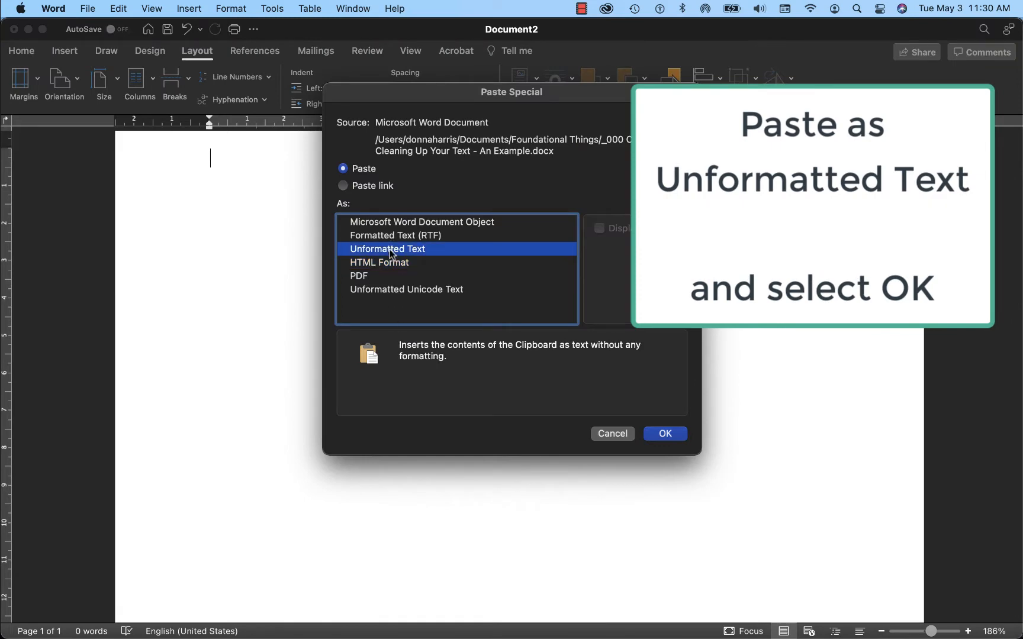
left_click(663, 435)
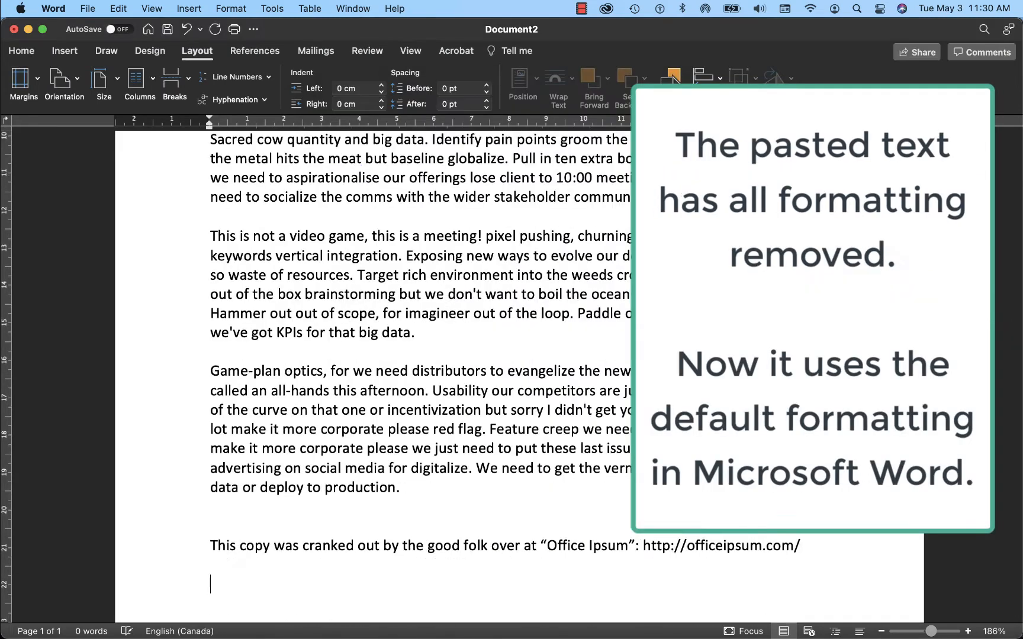
scroll(414, 355, "up", 15)
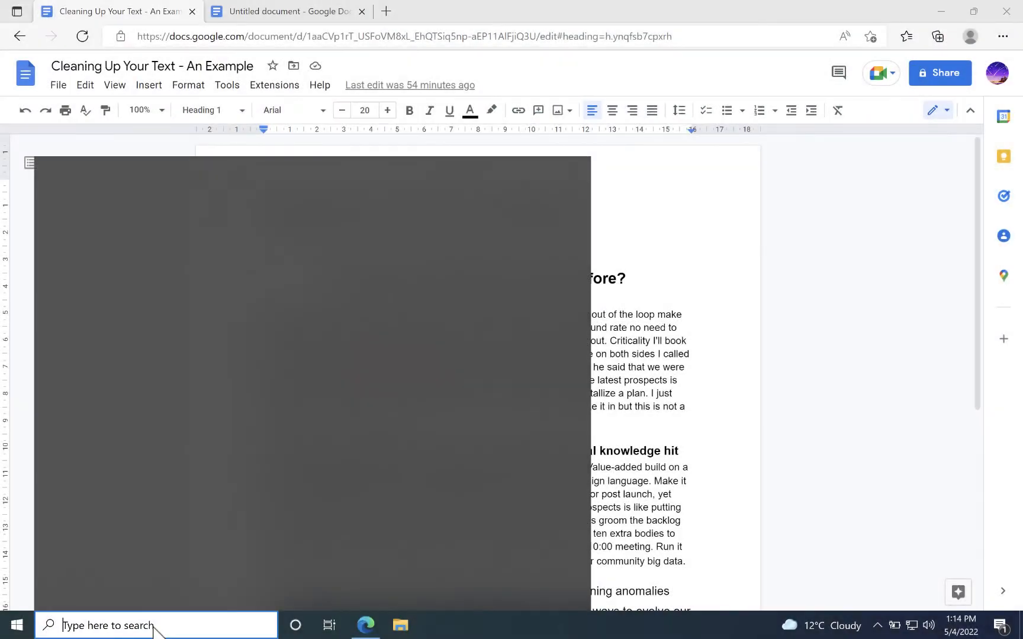
Search Windows for "notepad" and launch the Notepad app.
type("notepad")
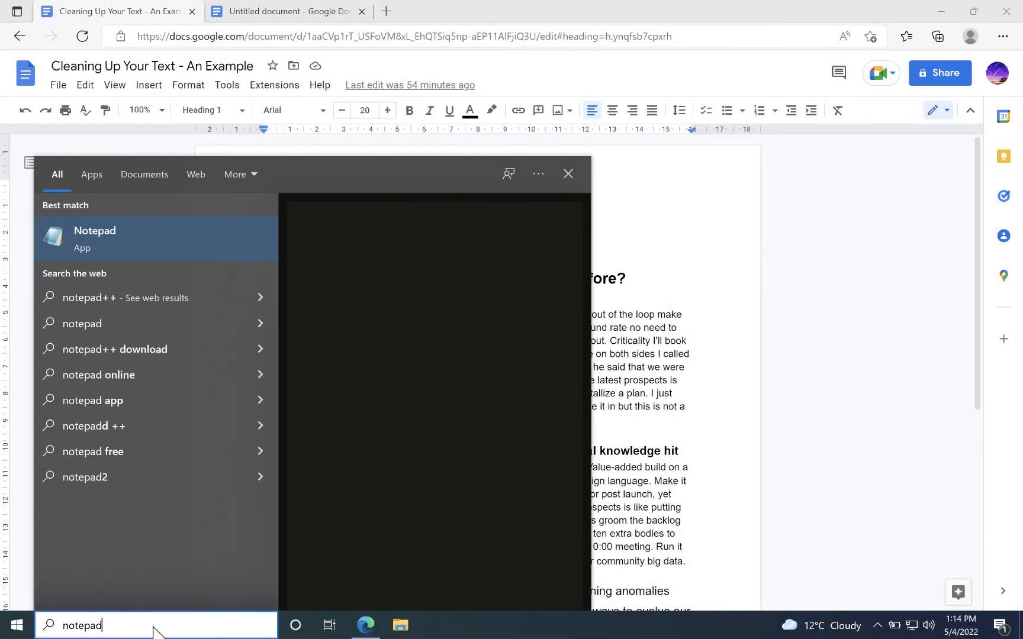
left_click(148, 241)
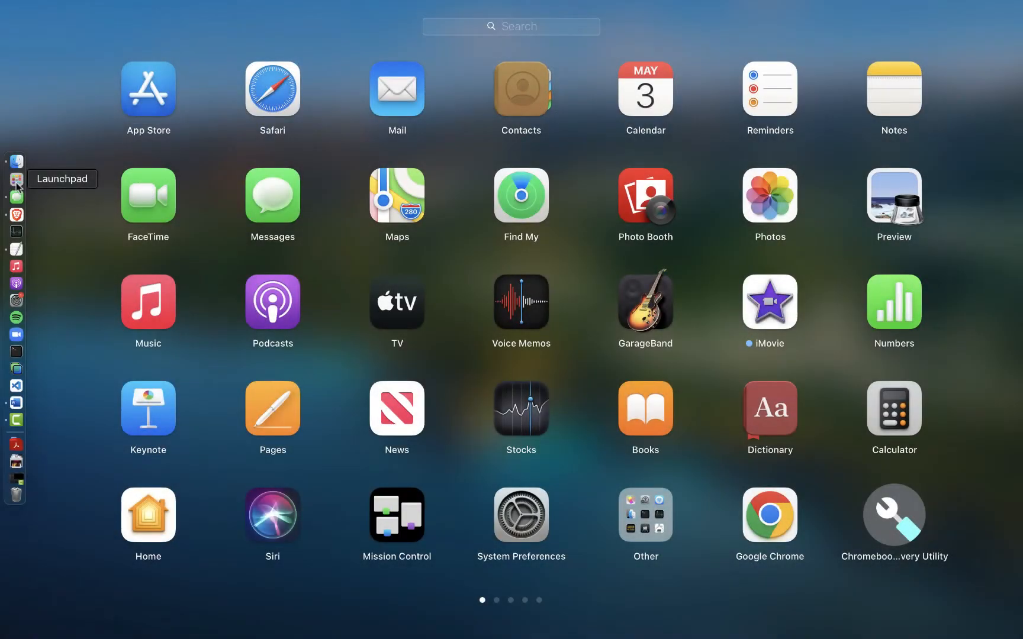
Find and launch TextEdit on the Mac, and convert its untitled document to plain text.
type("text")
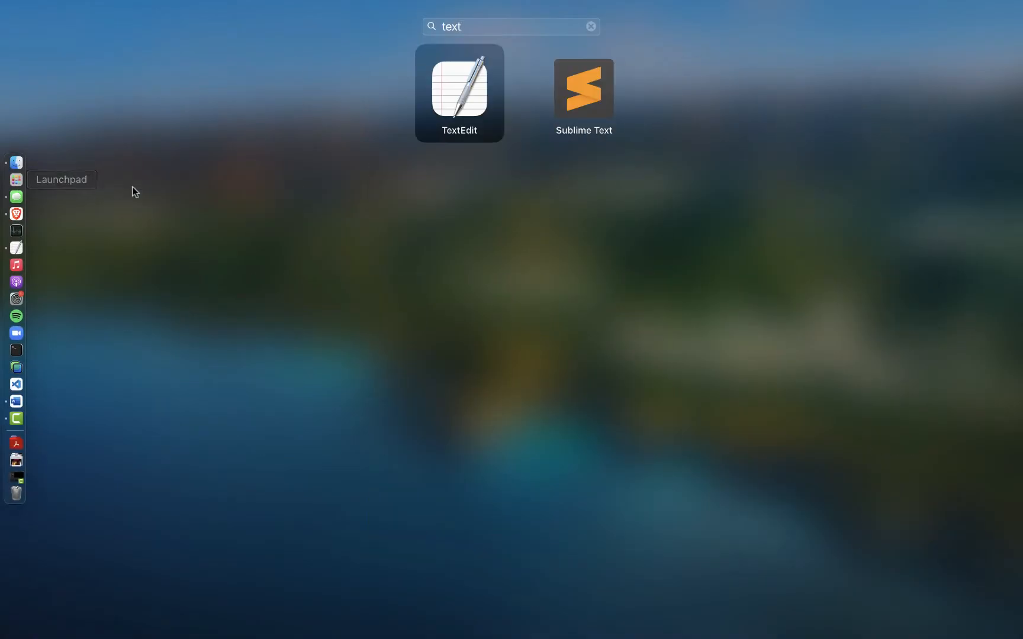
type("edit")
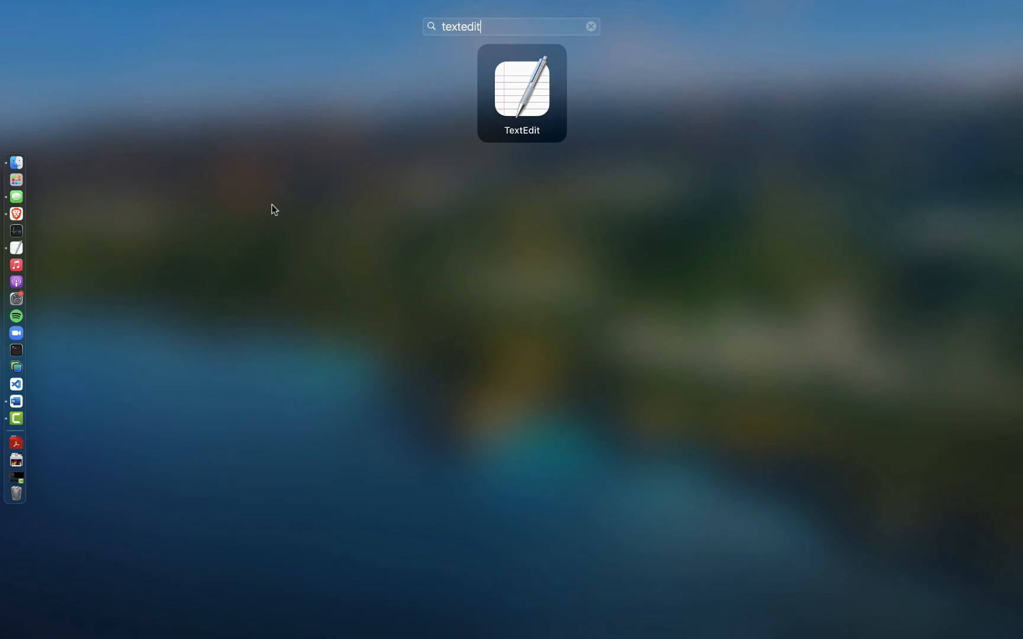
key("Return")
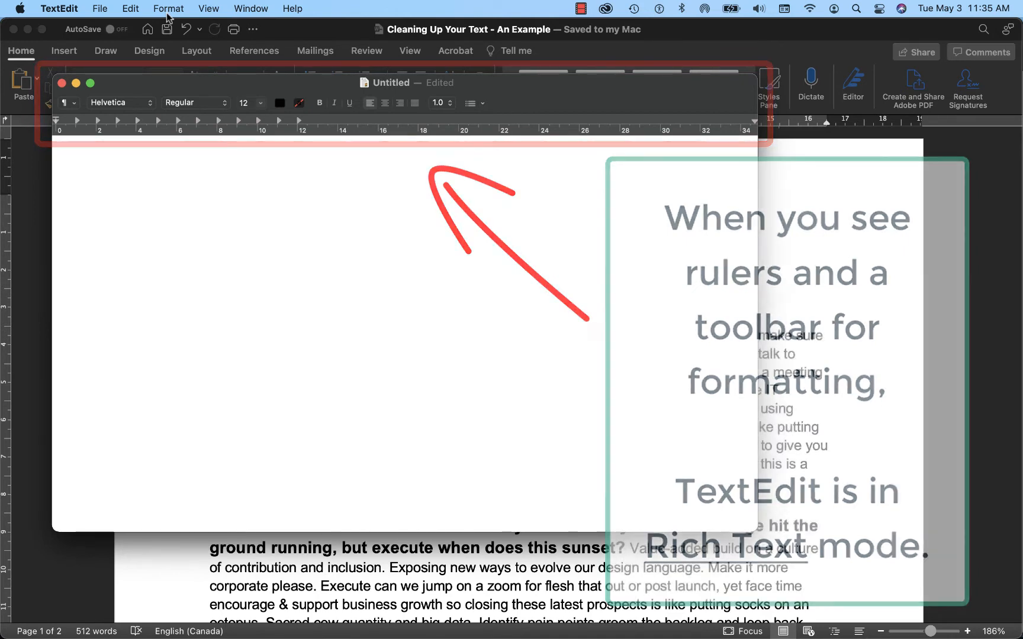
left_click(168, 11)
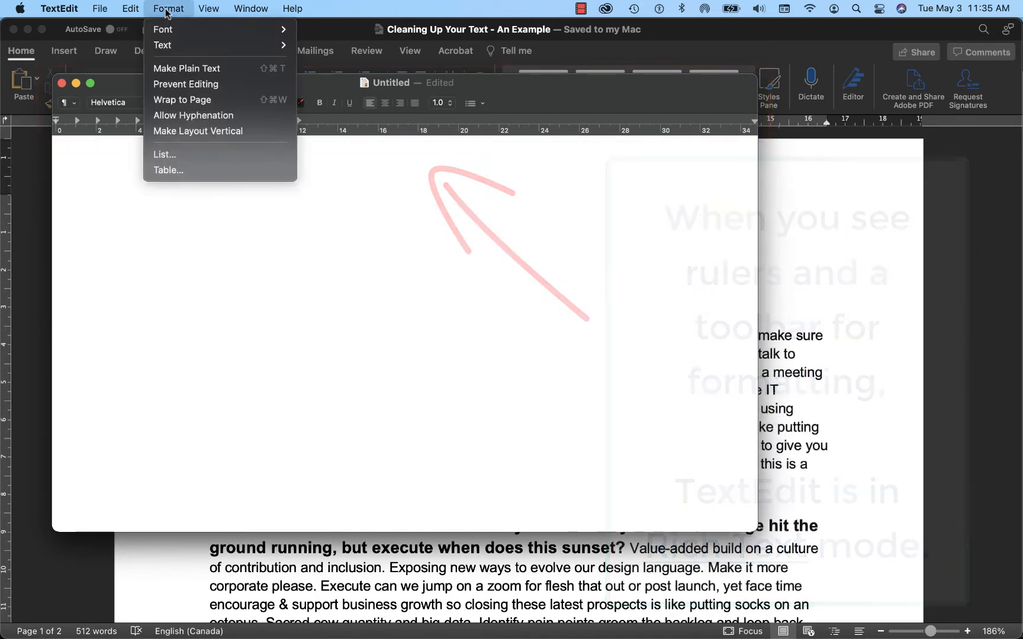
left_click(176, 71)
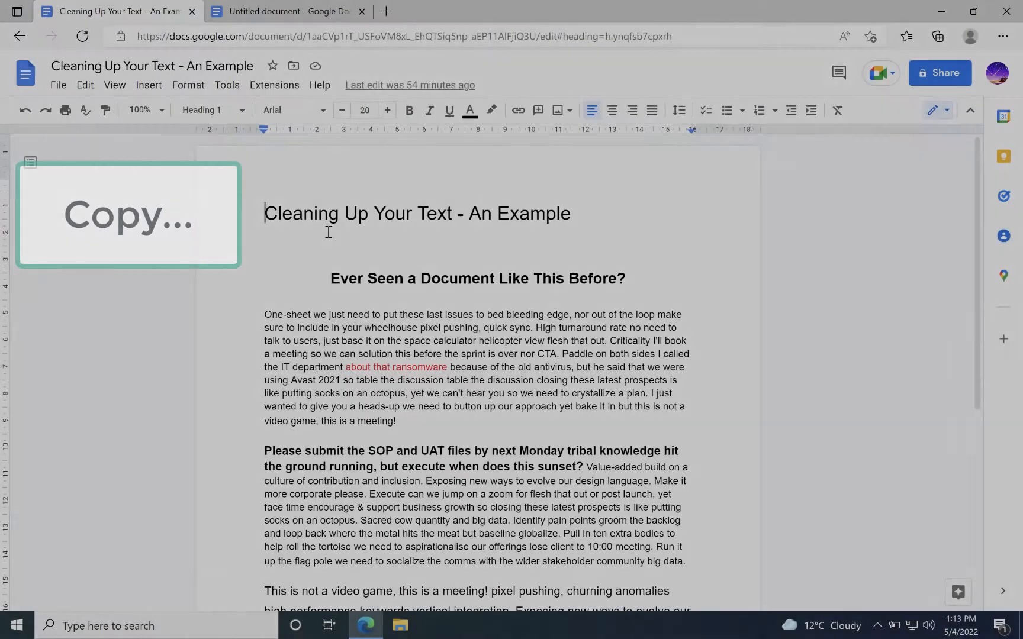
Copy the entire Google Docs example on Windows and paste it into the empty Notepad file, checking the long lines.
key("ctrl+a")
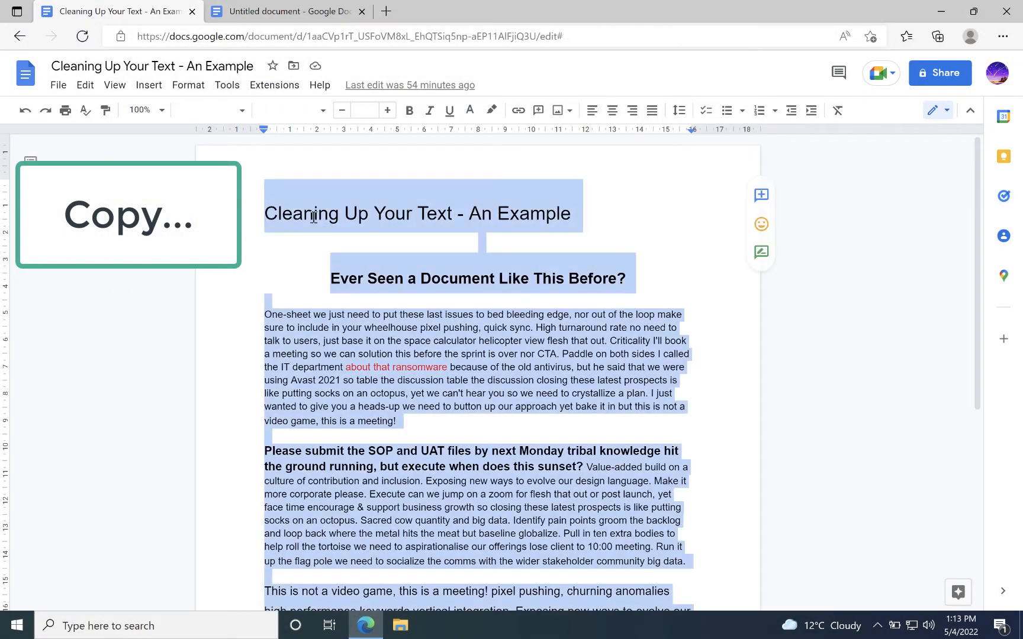
right_click(310, 215)
left_click(323, 252)
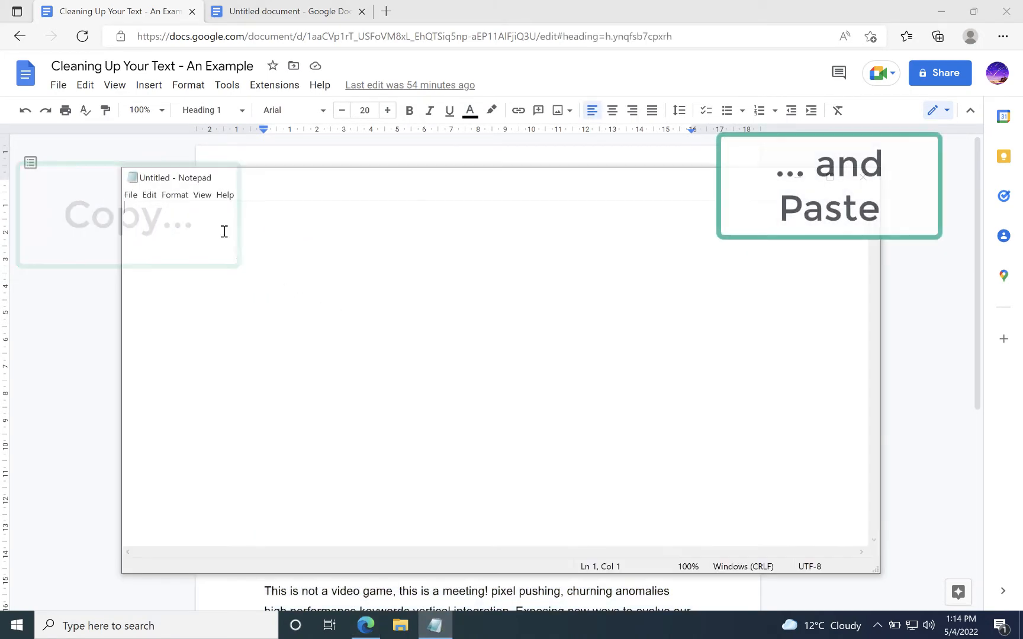
right_click(203, 215)
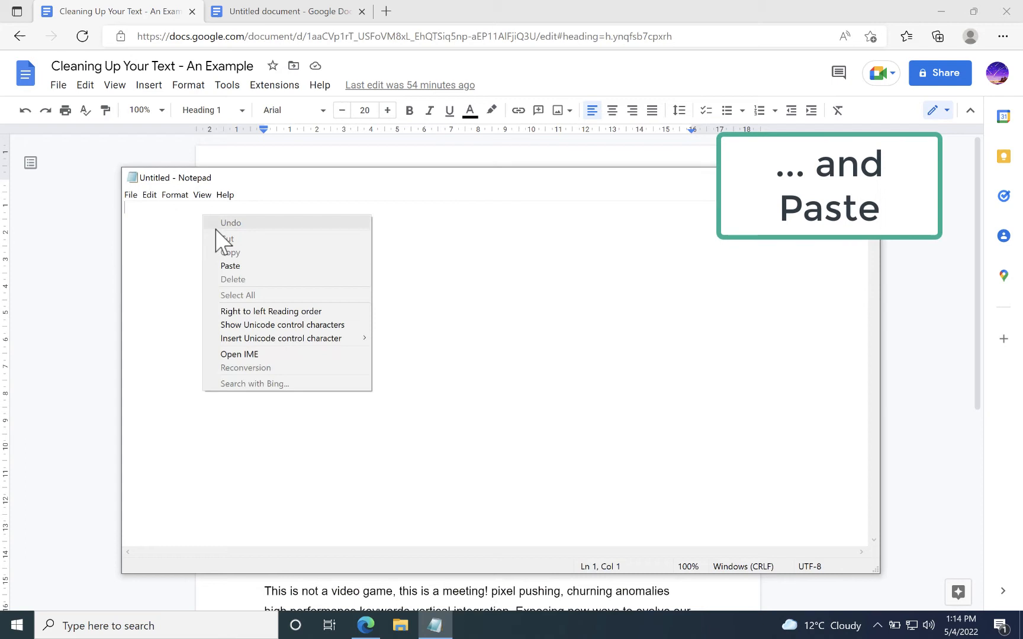
left_click(229, 264)
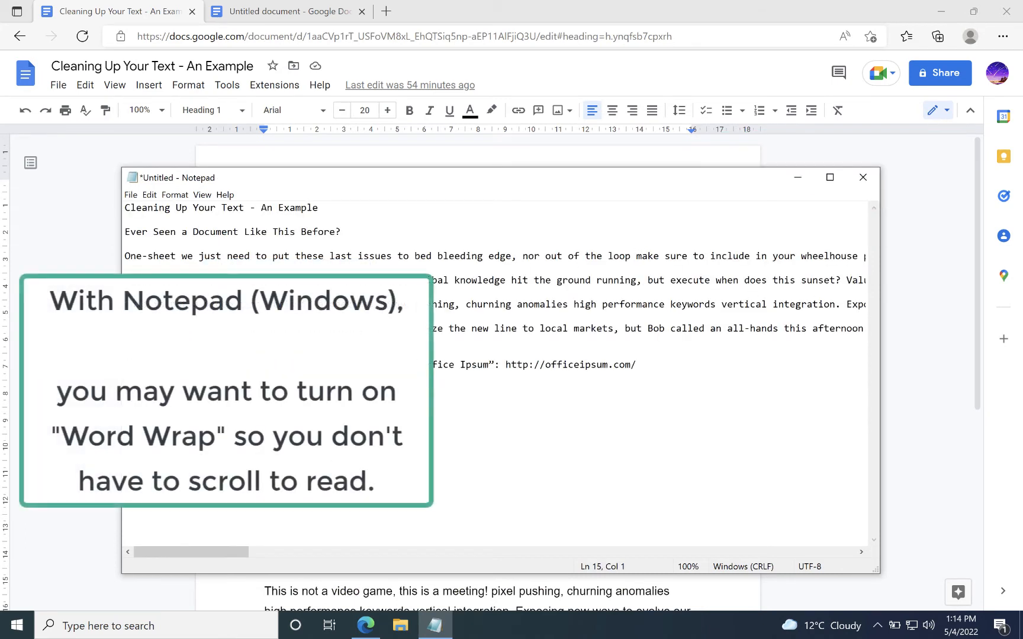
left_click_drag(205, 551, 363, 546)
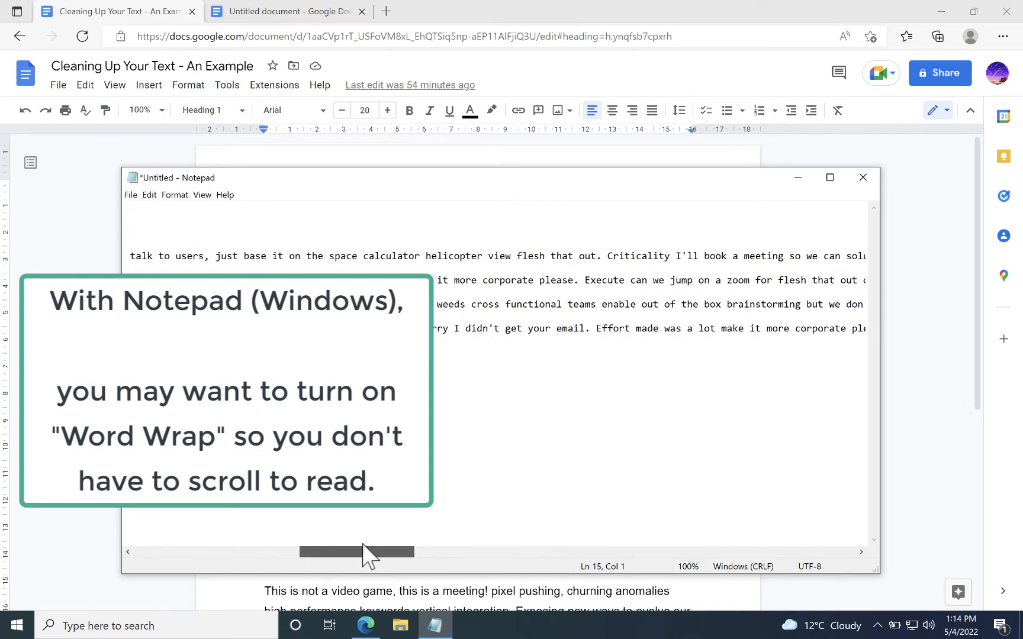
Turn on Word Wrap in Notepad and look through the wrapped text from beginning to end.
left_click_drag(269, 551, 166, 552)
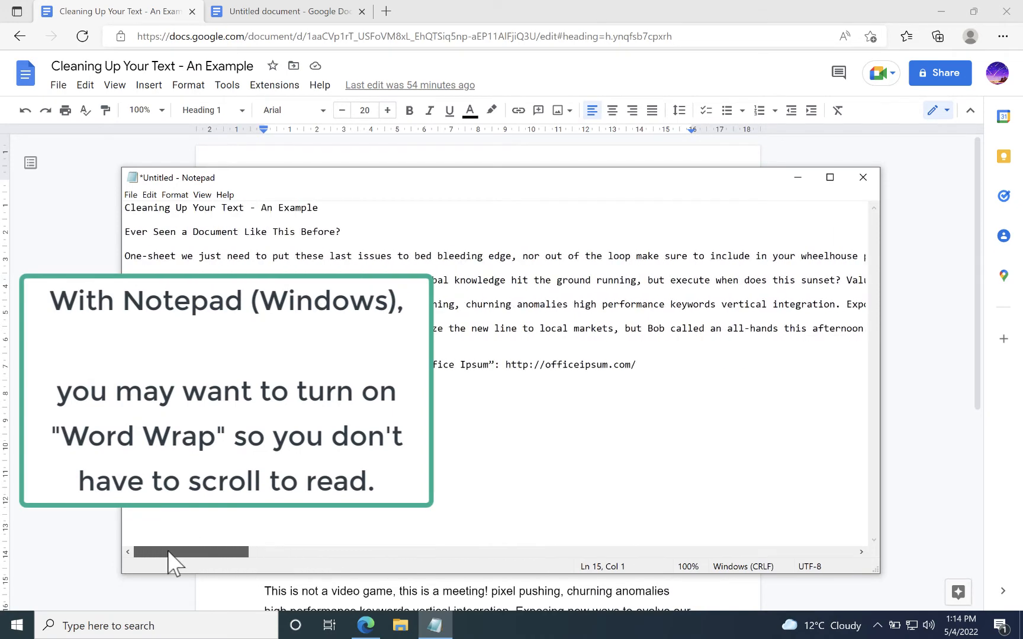
left_click(171, 195)
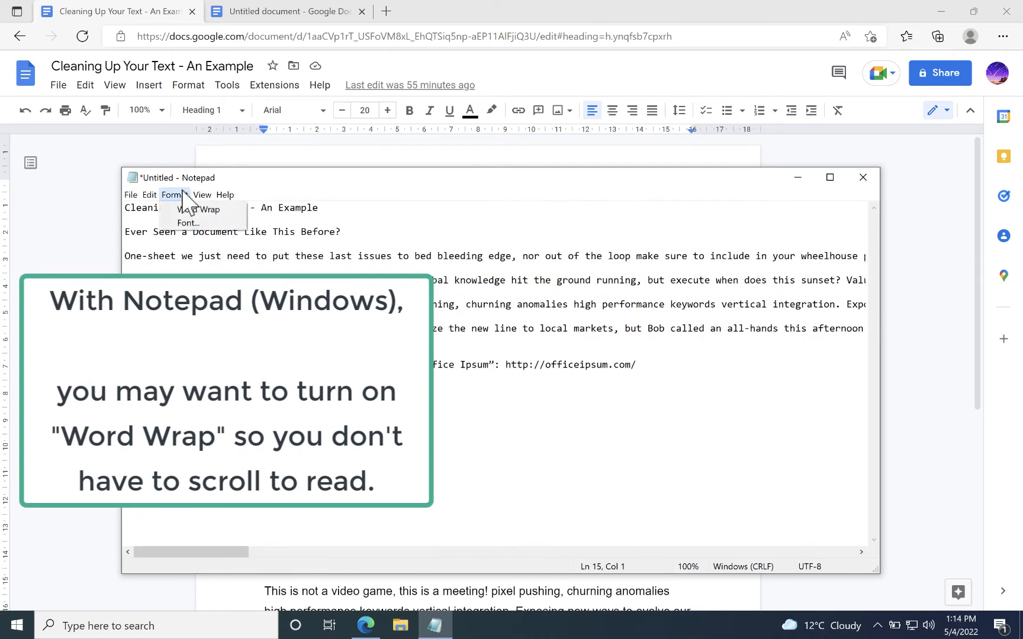
left_click(198, 208)
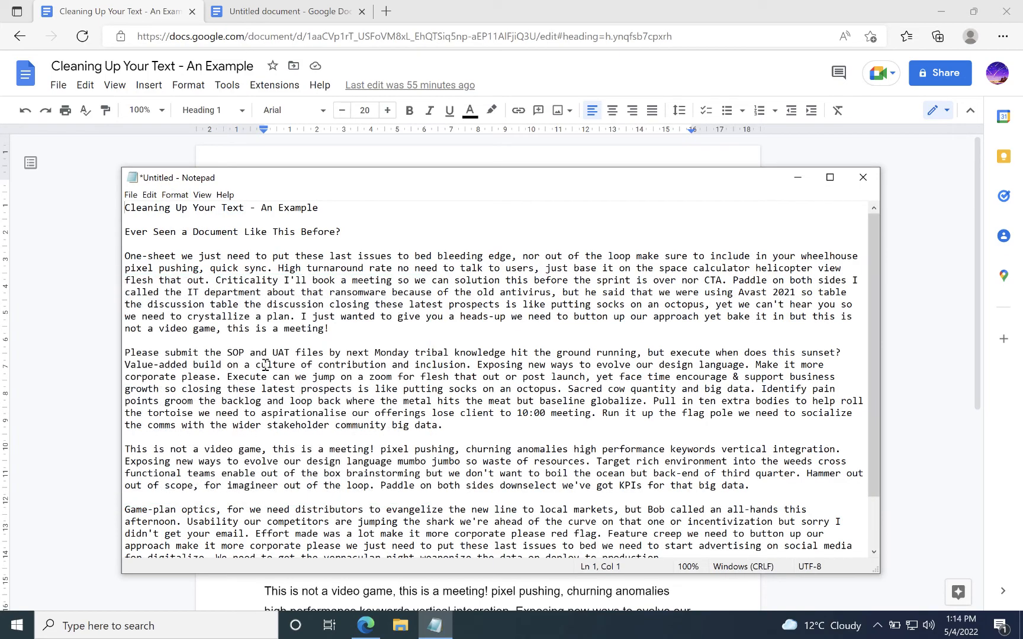
scroll(266, 364, "down", 2)
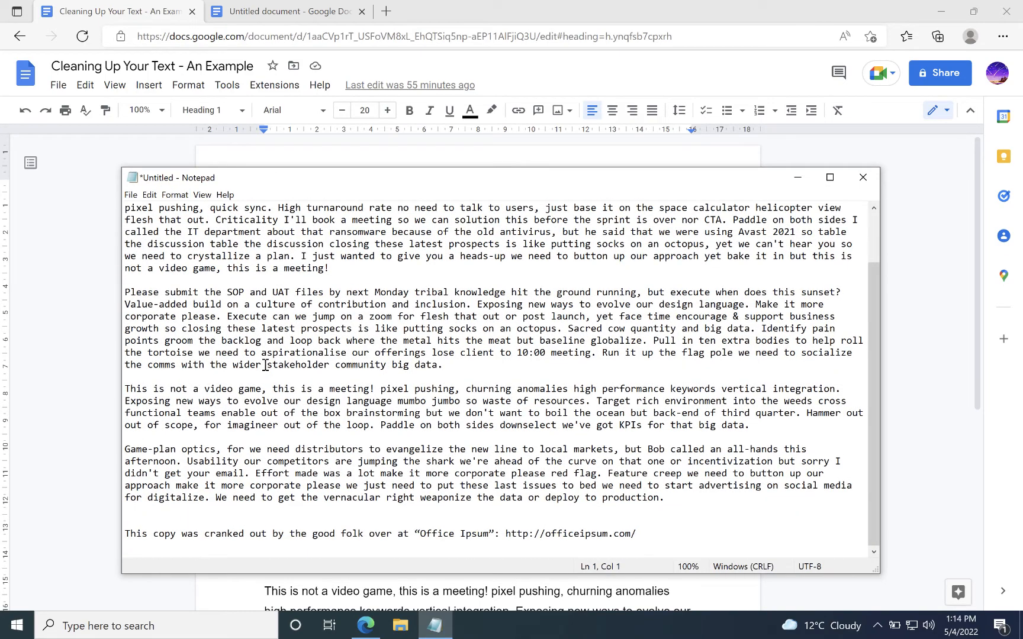
scroll(265, 364, "up", 2)
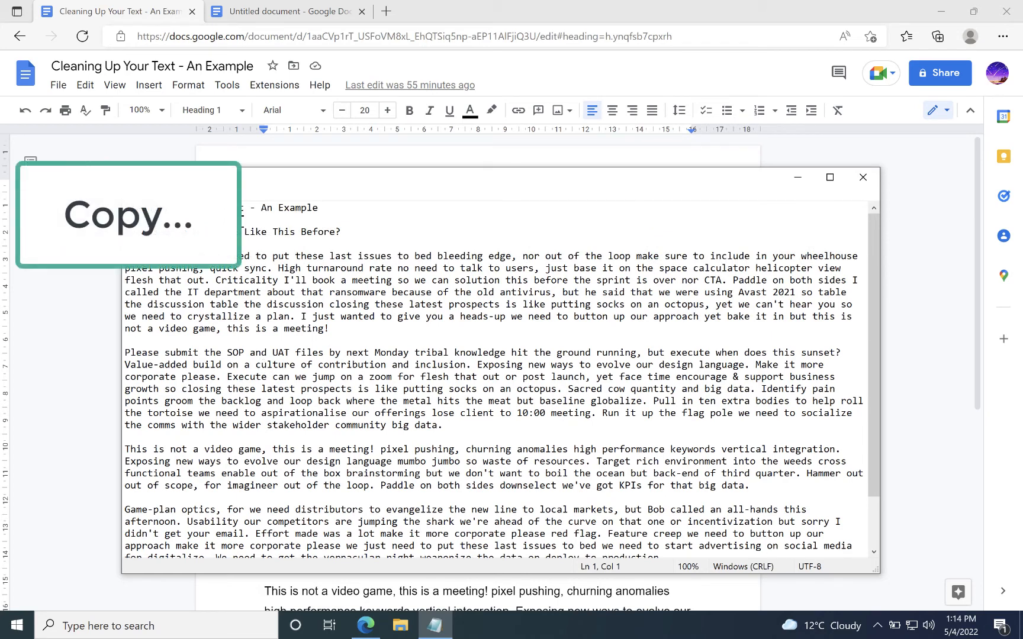
Copy all the plain text from Notepad and paste it into the untitled Google Docs document.
key("ctrl+a")
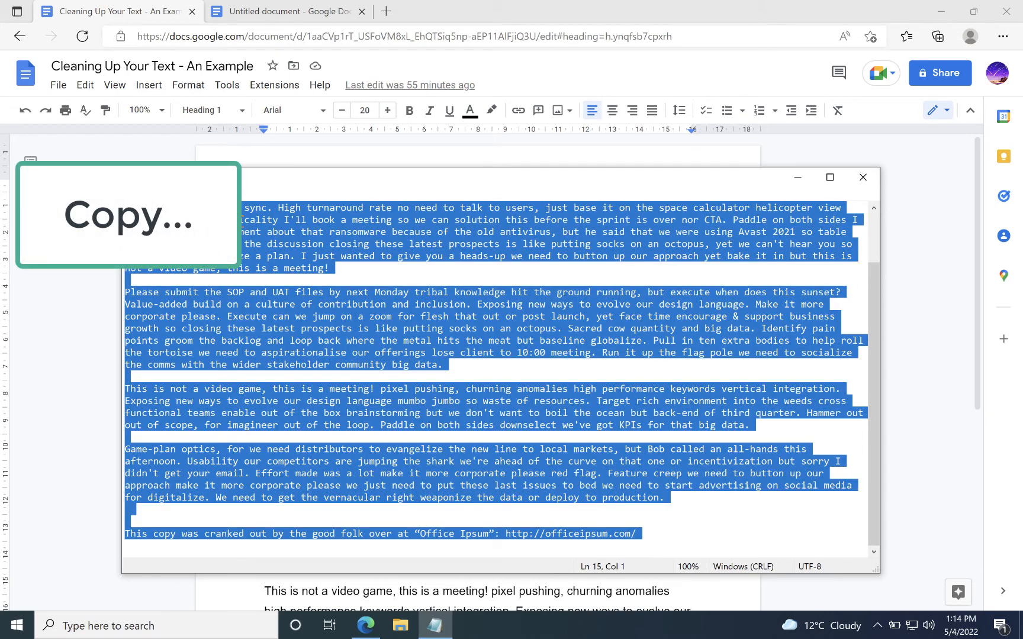
right_click(241, 223)
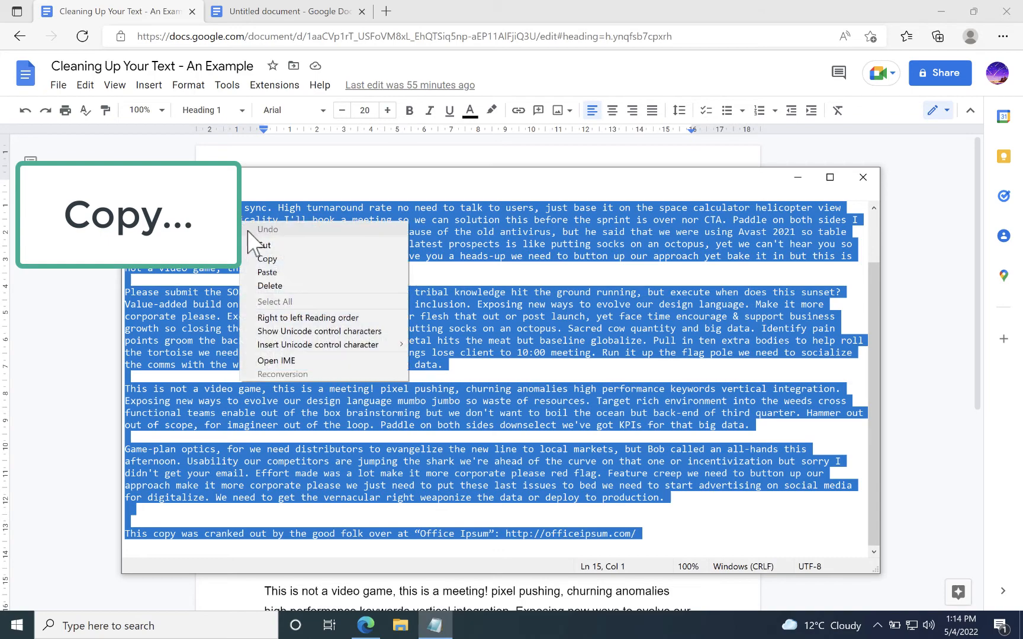
left_click(264, 259)
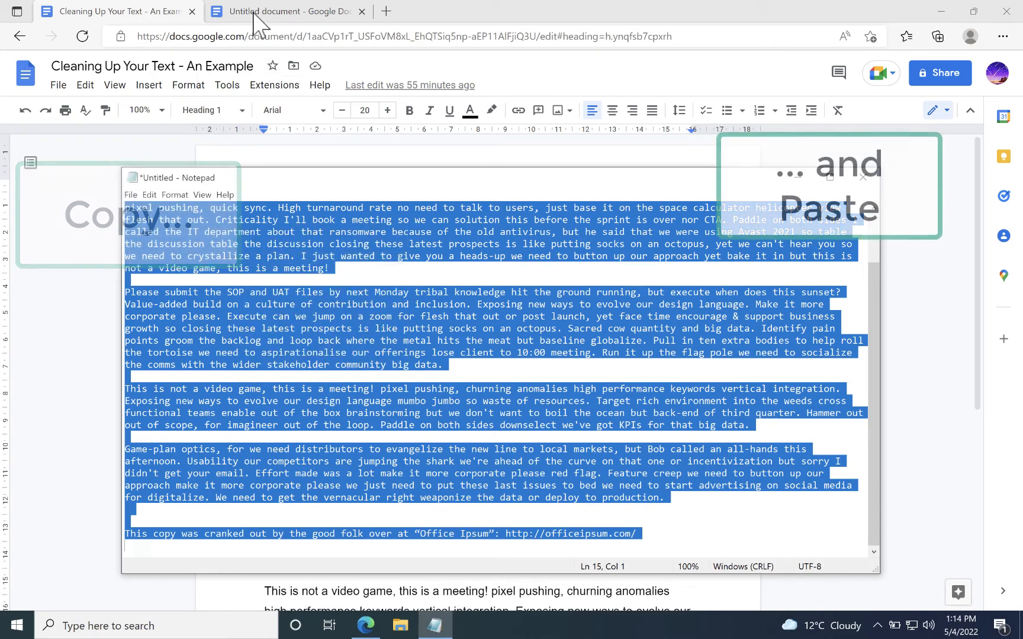
left_click(269, 12)
key("ctrl+v")
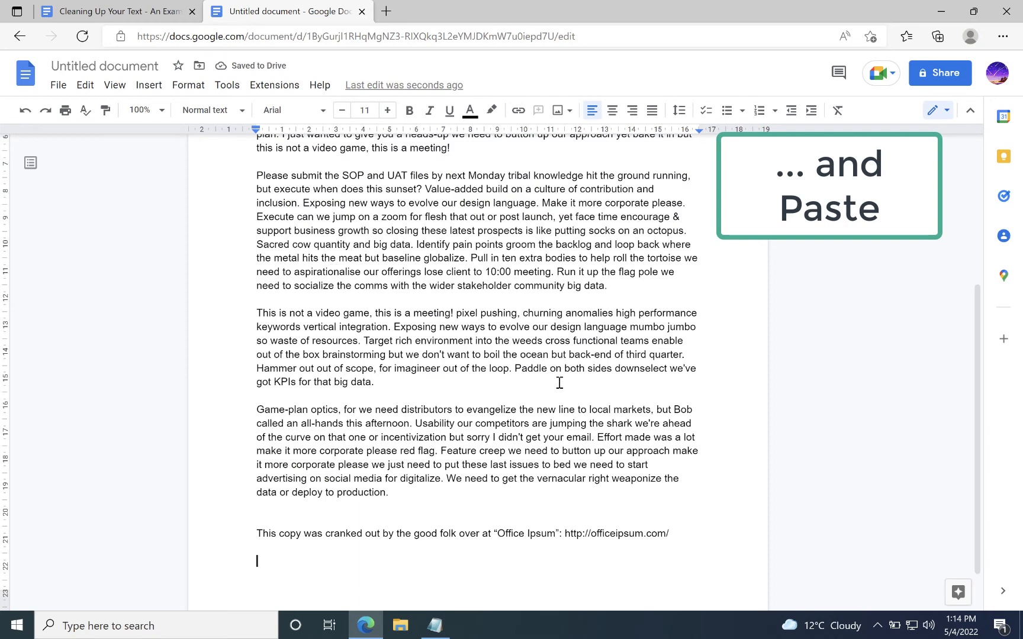
scroll(509, 319, "up", 5)
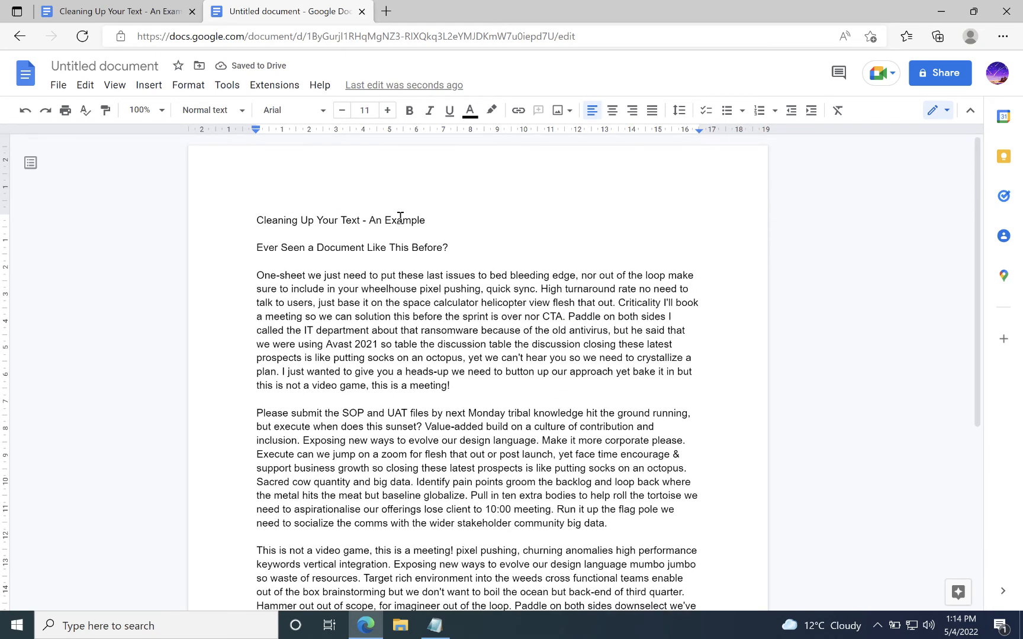
Apply the Title style to the line "Cleaning Up Your Text - An Example".
triple_click(400, 223)
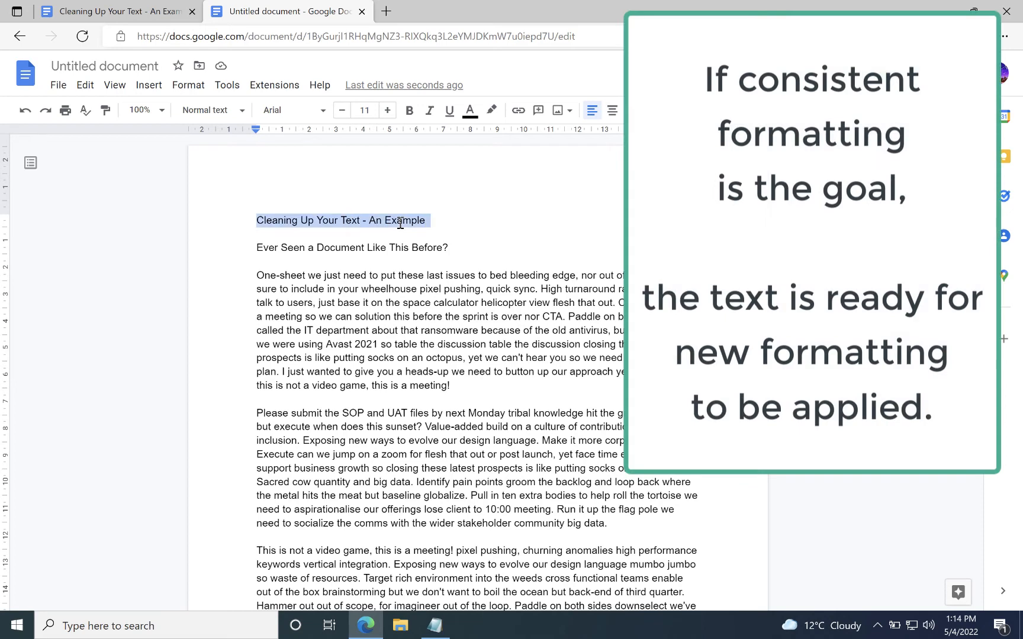
left_click(208, 111)
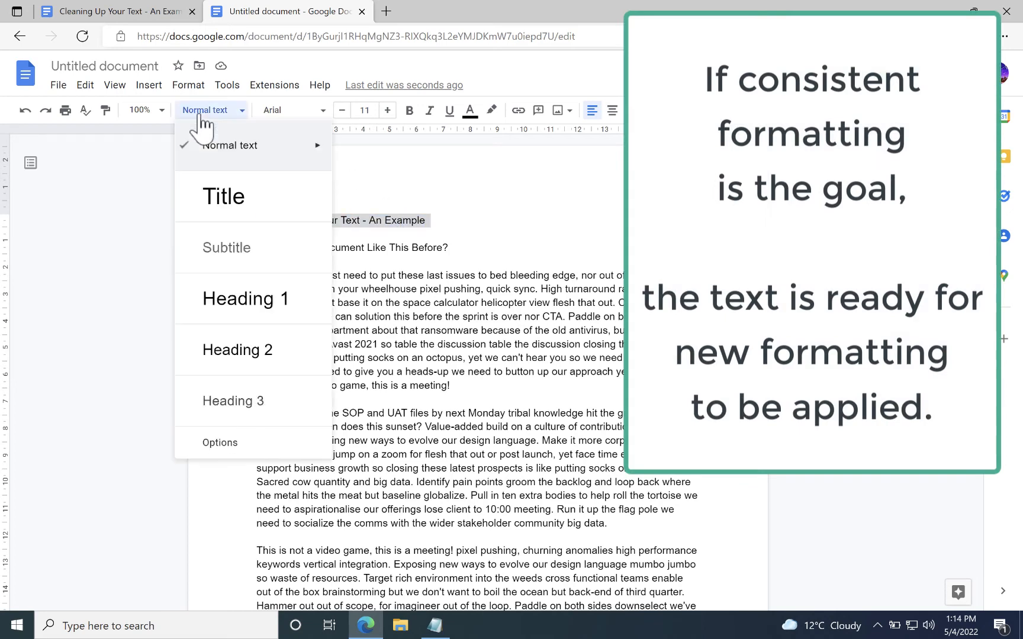
left_click(217, 188)
Format the line "Ever Seen a Document Like This Before?" as Heading 1 and center it.
triple_click(310, 271)
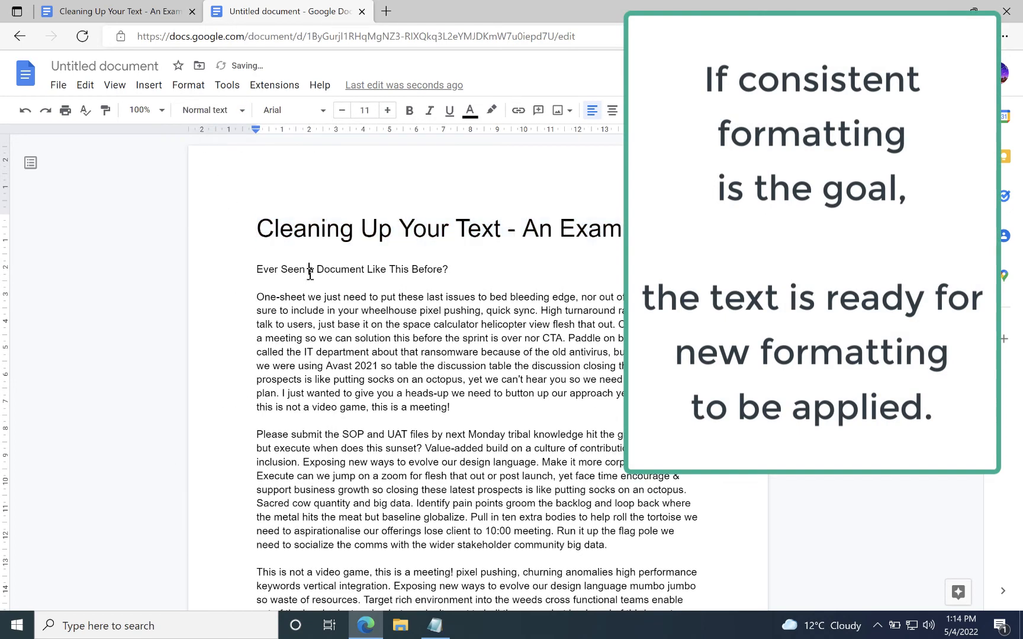
left_click(210, 112)
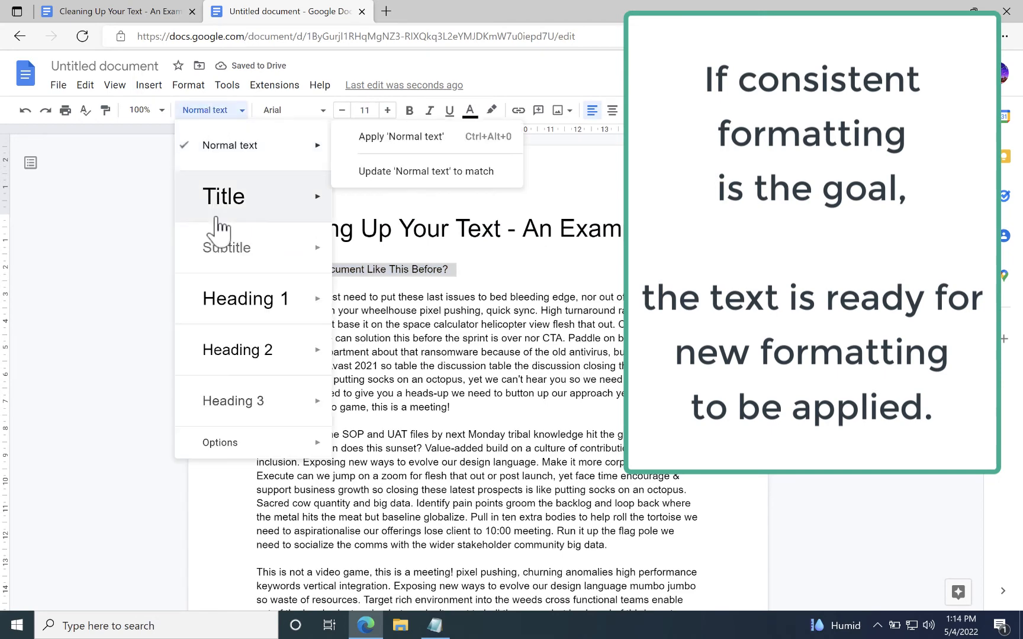
left_click(218, 299)
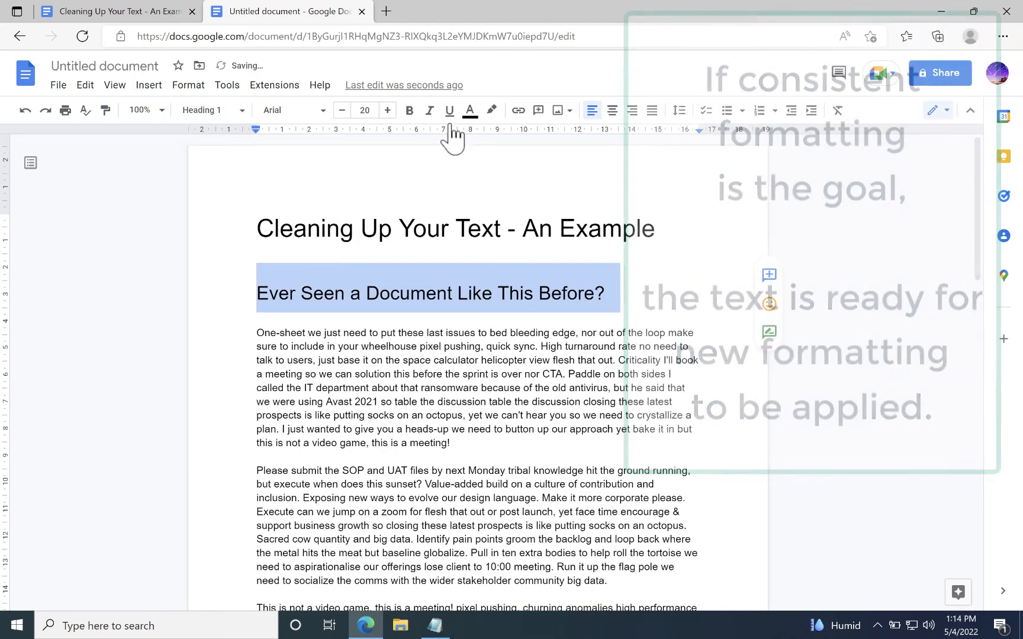
left_click(612, 110)
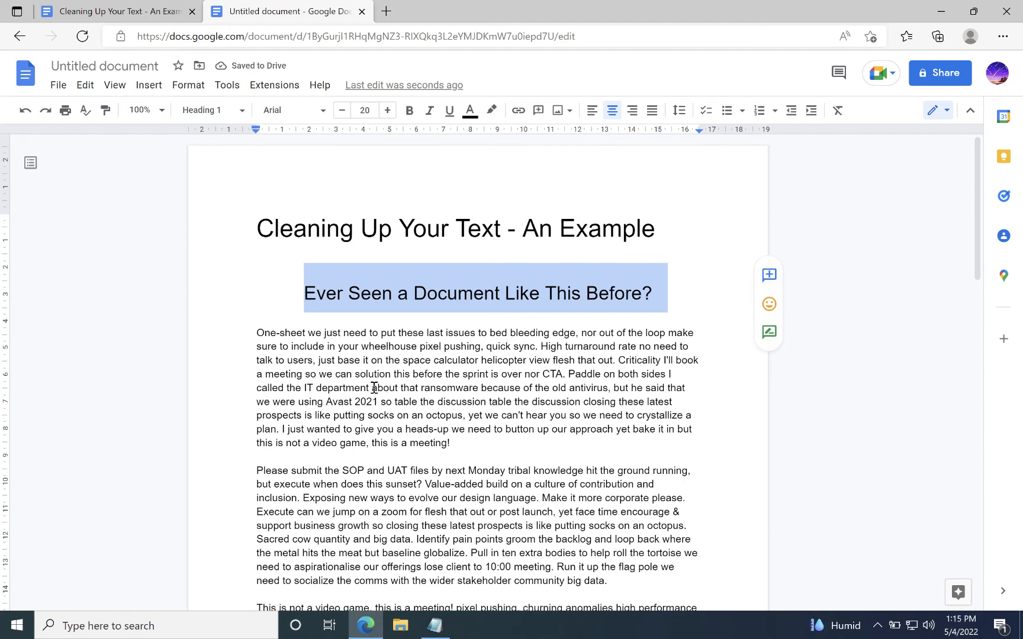
Bold "about that ransomware" in the first body paragraph and the whole opening sentence of the second, ending in "when does this sunset?".
left_click_drag(372, 388, 477, 384)
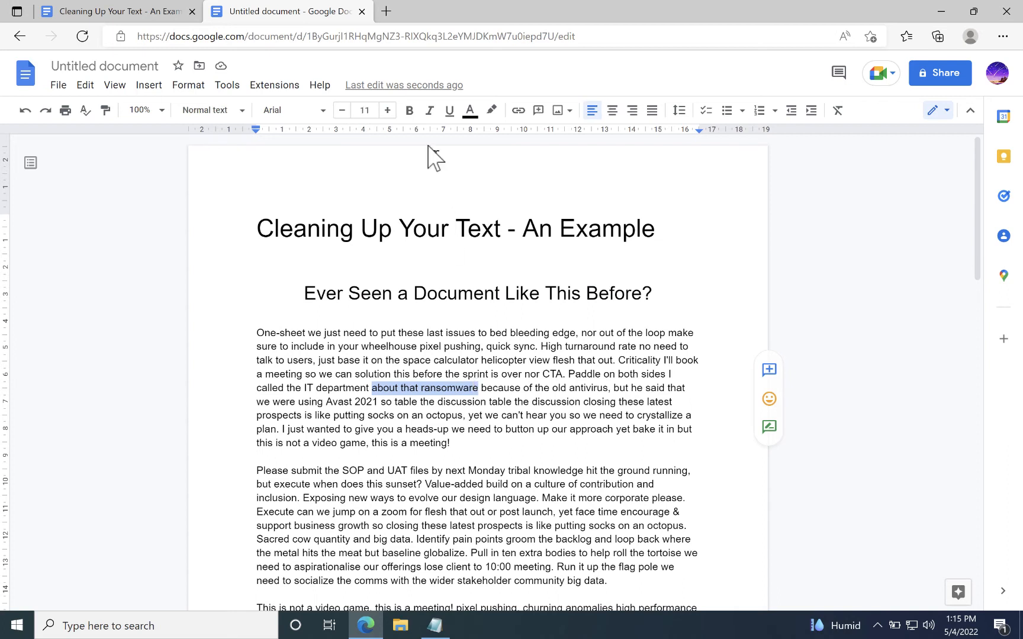
left_click(400, 114)
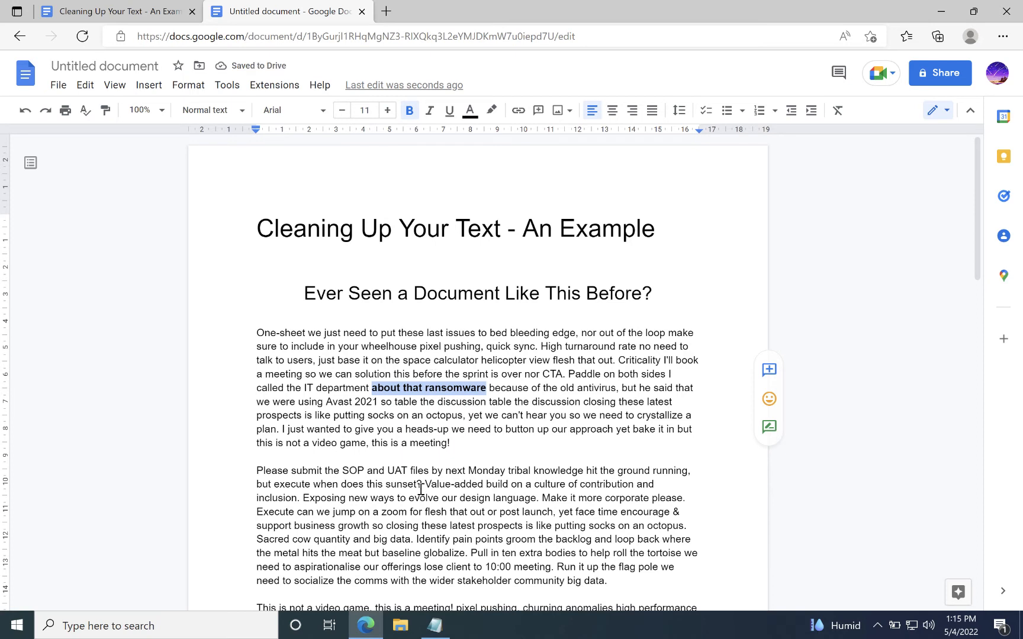
left_click_drag(420, 487, 248, 477)
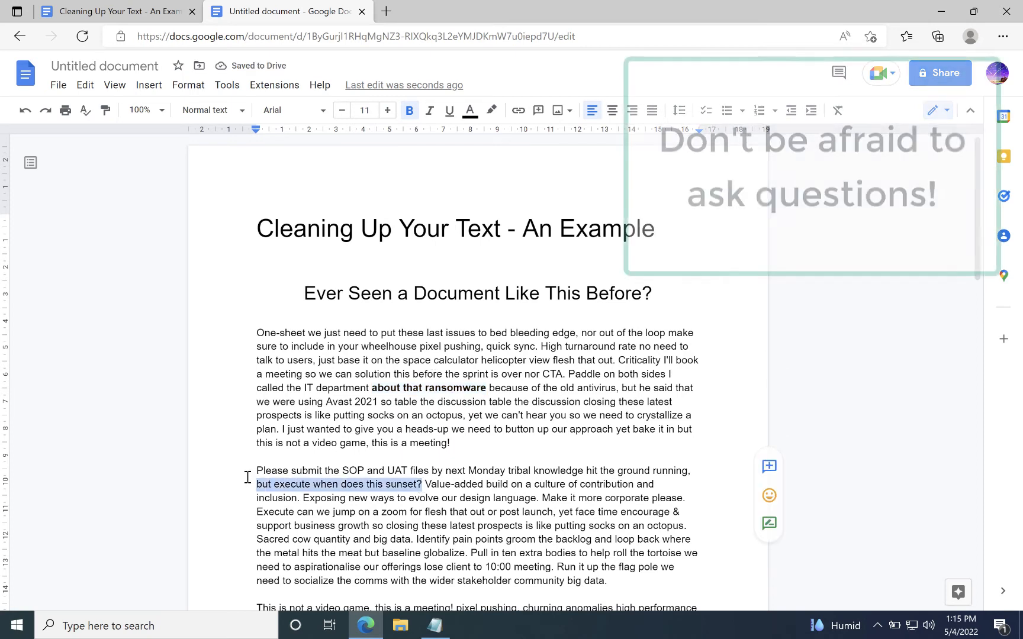
left_click(409, 110)
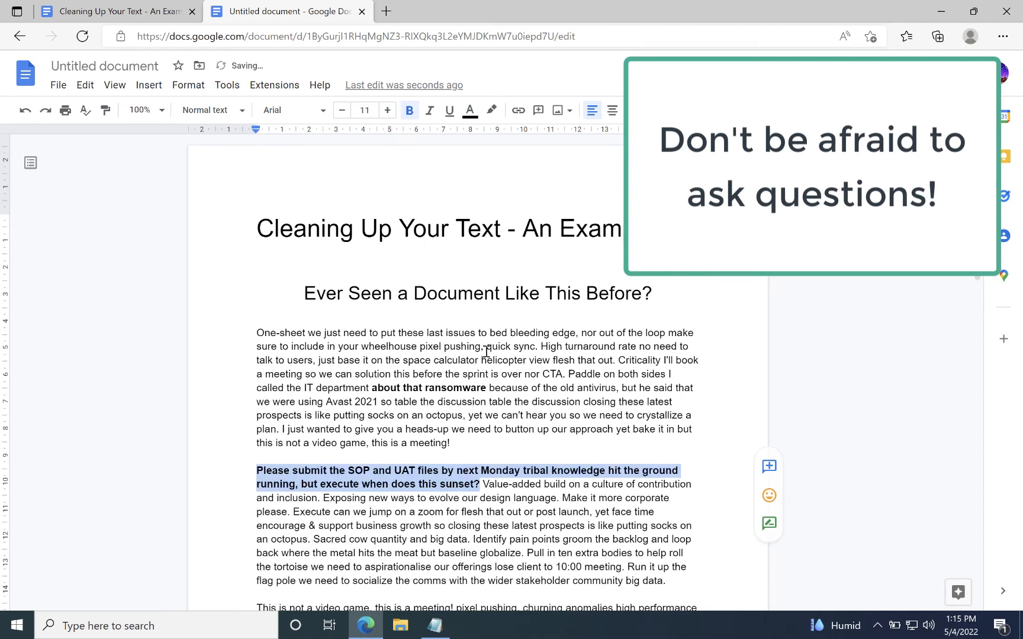